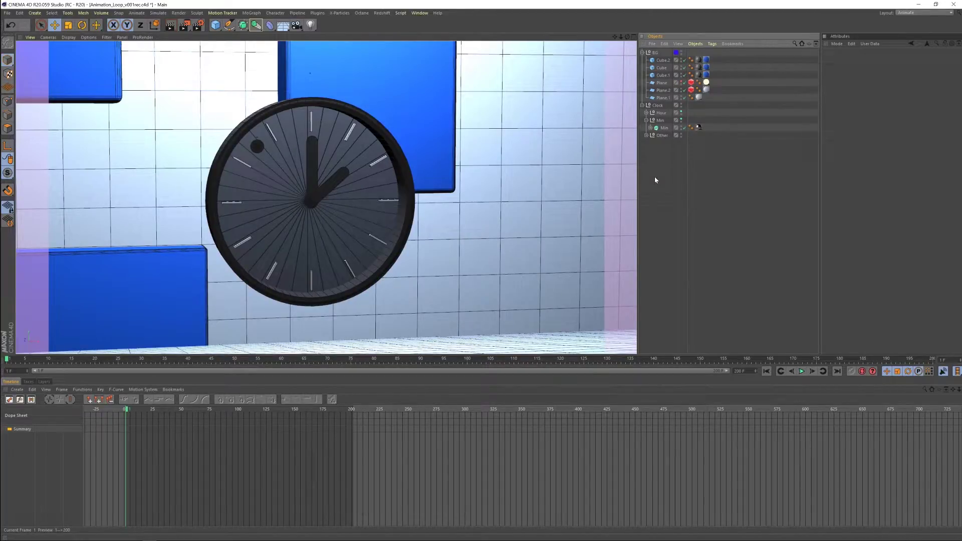
- Select the Min null instead of its extrude, test a rotation, and return the hand to 0°
click(312, 168)
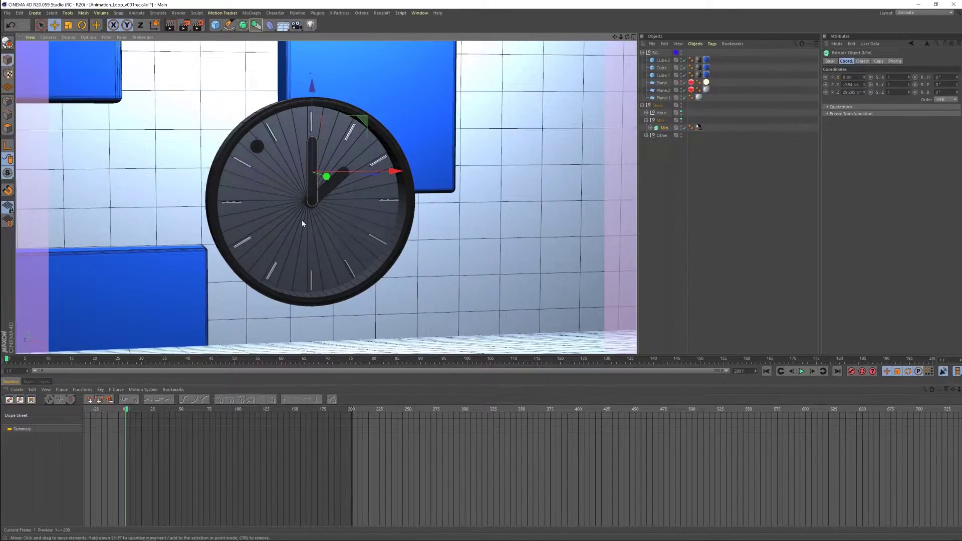
click(670, 160)
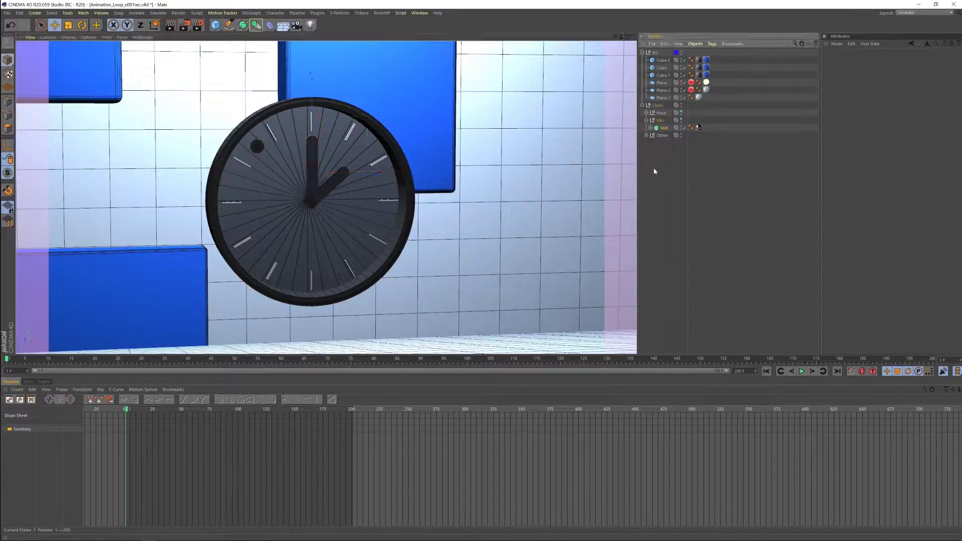
click(314, 183)
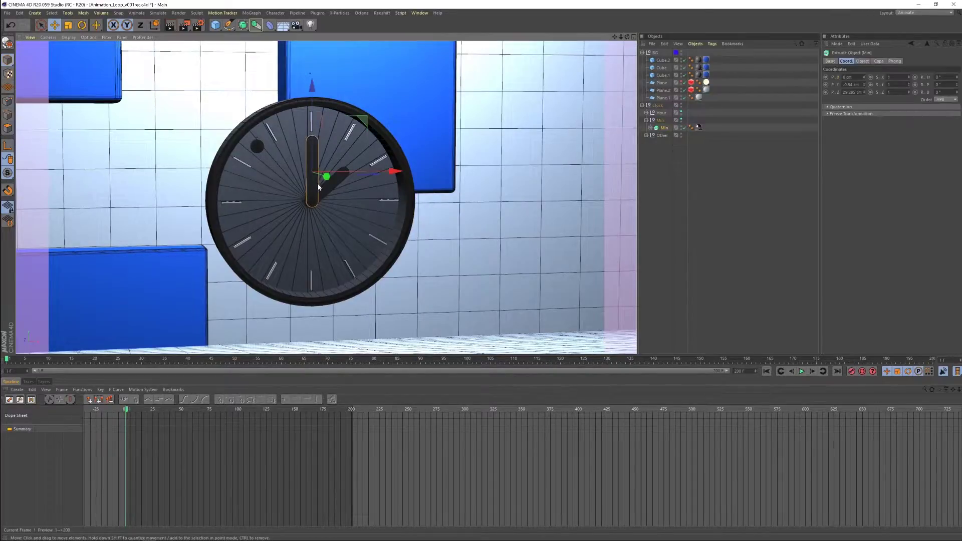
click(661, 121)
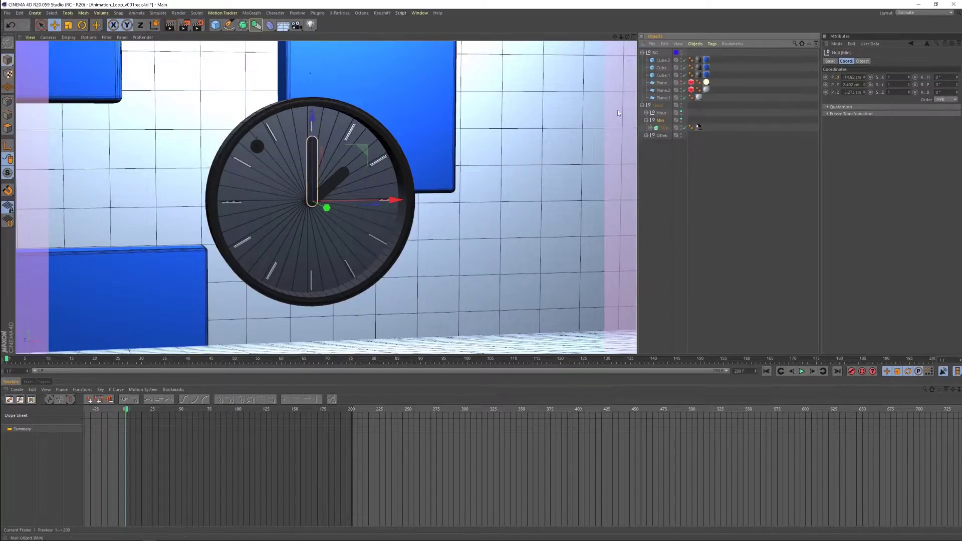
key(r)
drag(367, 181, 351, 210)
click(653, 123)
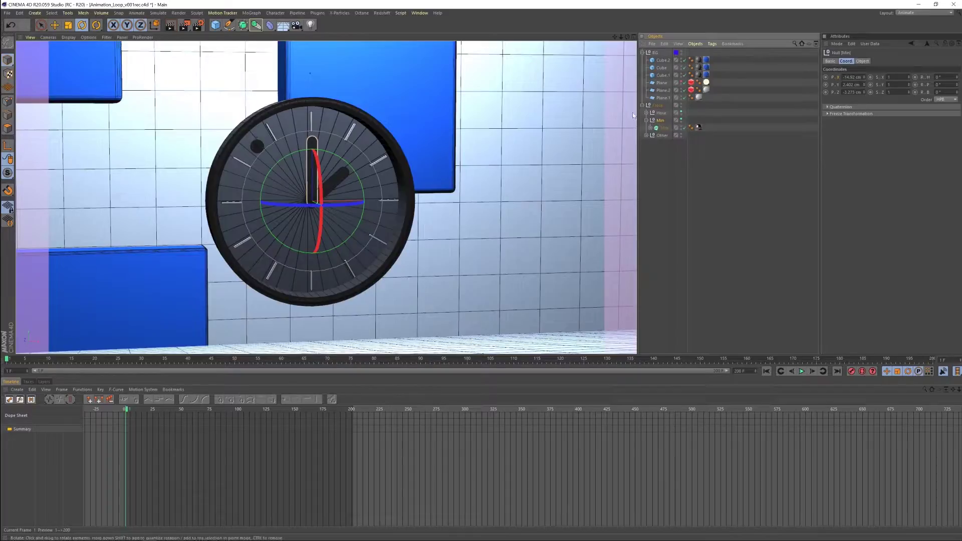
- Key Min's heading at 0° on frame 1 and -360° on frame 50, then play from the start
click(917, 78)
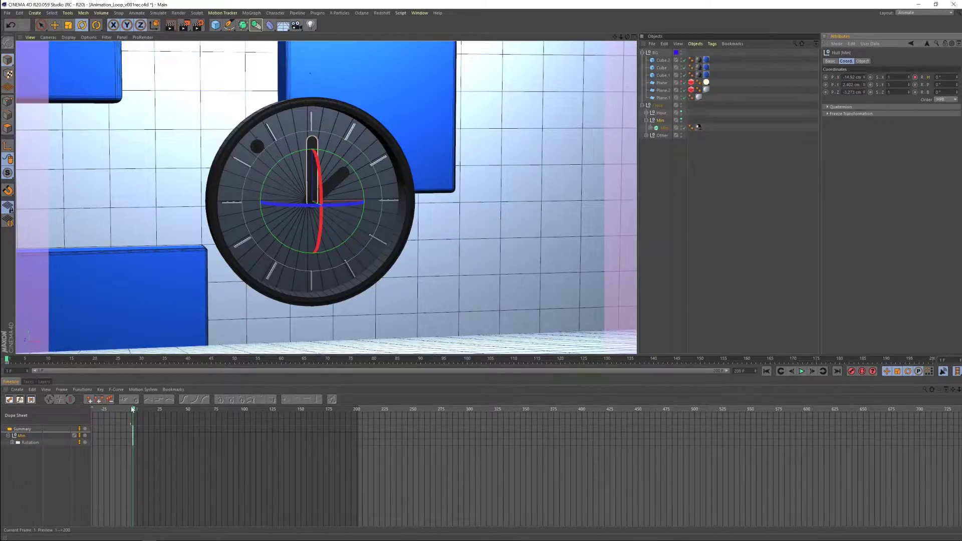
click(189, 410)
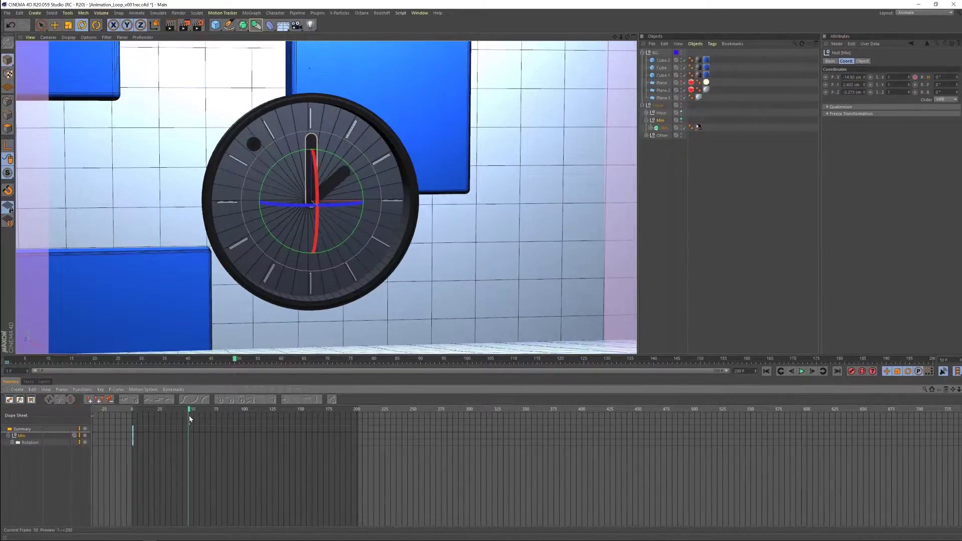
click(943, 77)
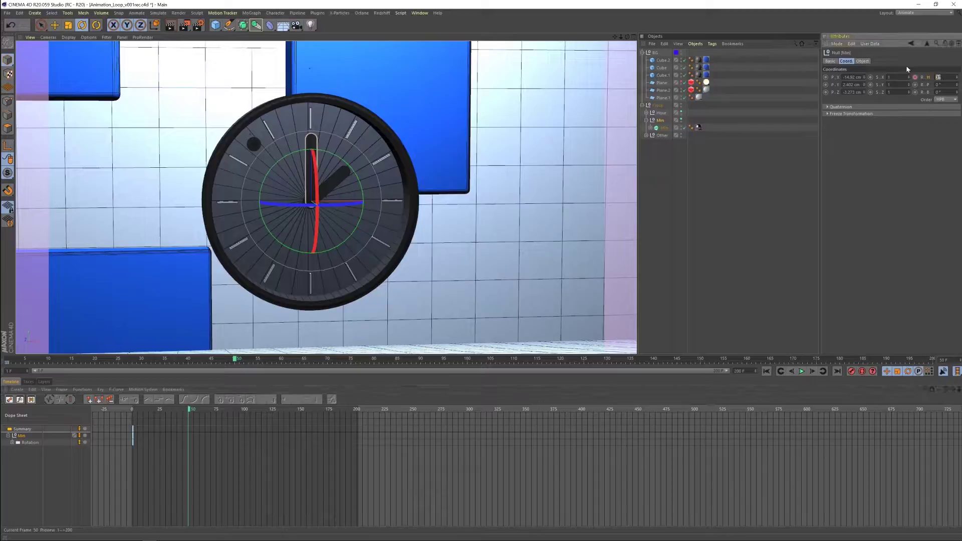
text(360)
key(Return)
click(916, 77)
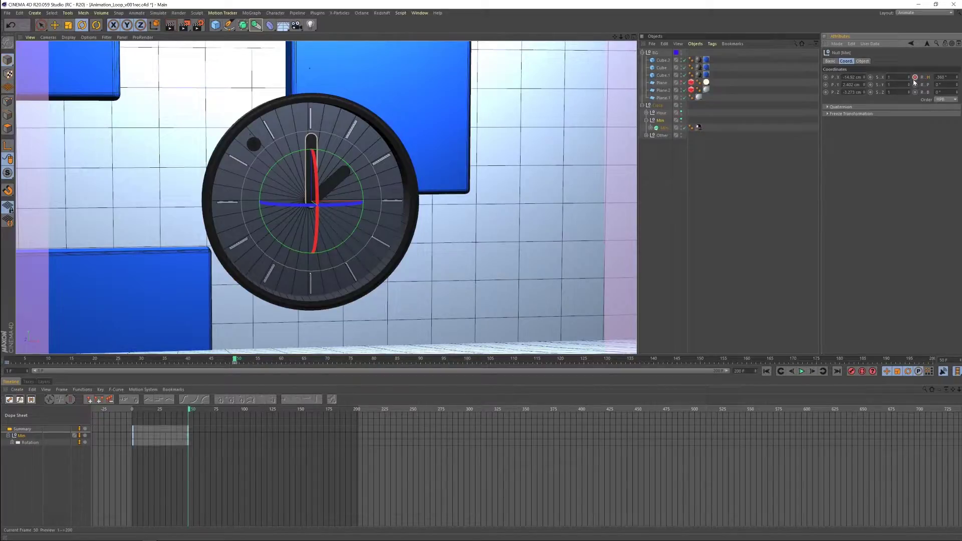
click(120, 414)
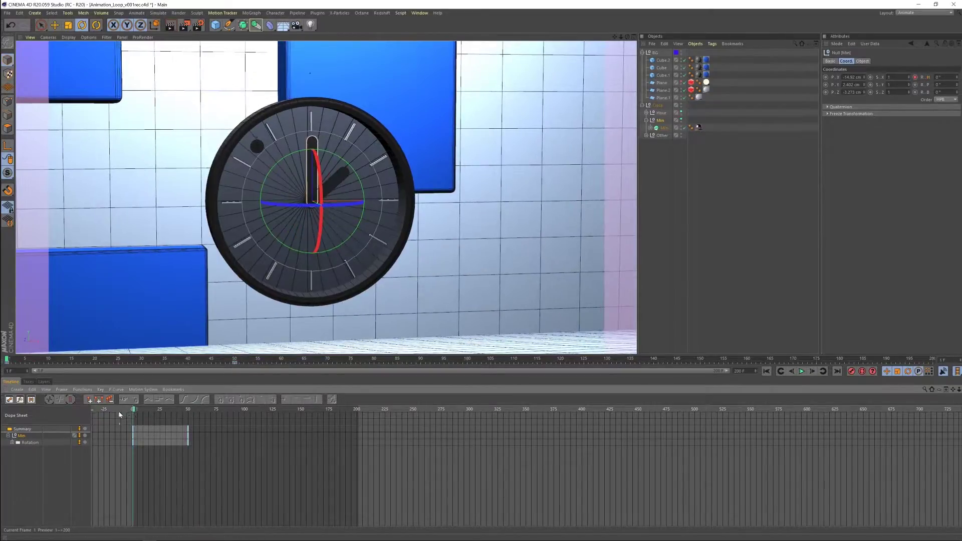
click(802, 372)
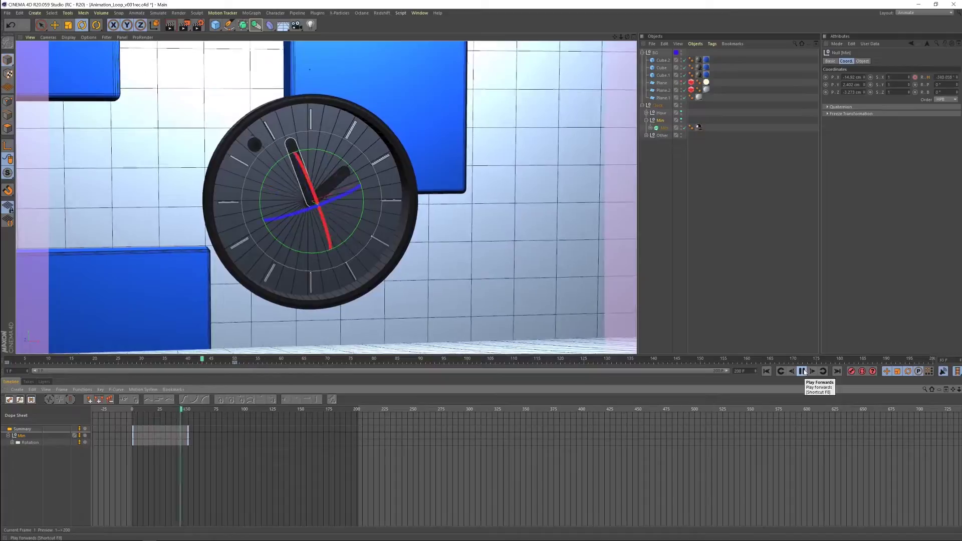
- Stop playback and undo an accidental copy of the two rotation keys
click(802, 371)
drag(129, 461, 184, 464)
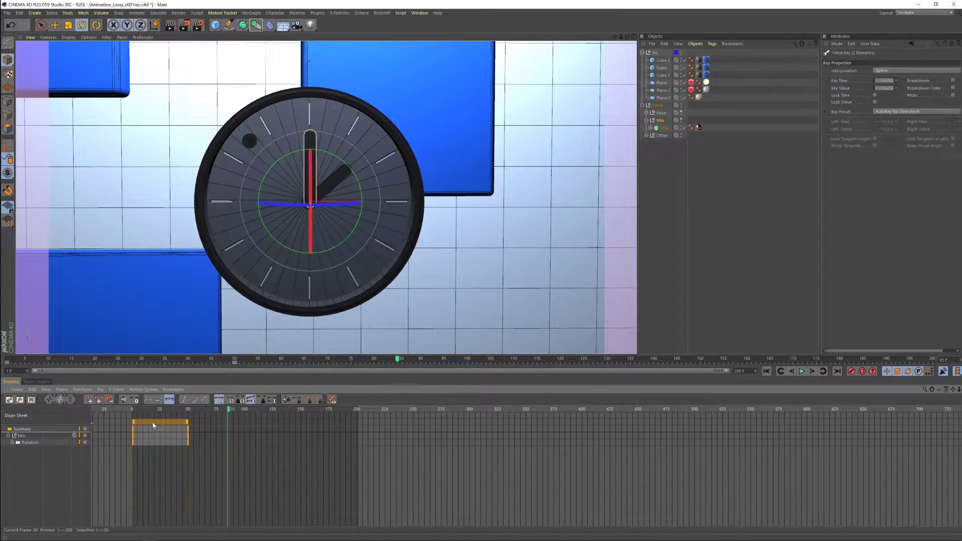
ctrl+drag(159, 423, 372, 421)
key(ctrl+z)
key(ctrl+z)
- Select Min's Rotation track to show its properties and widen the Attributes manager
click(659, 121)
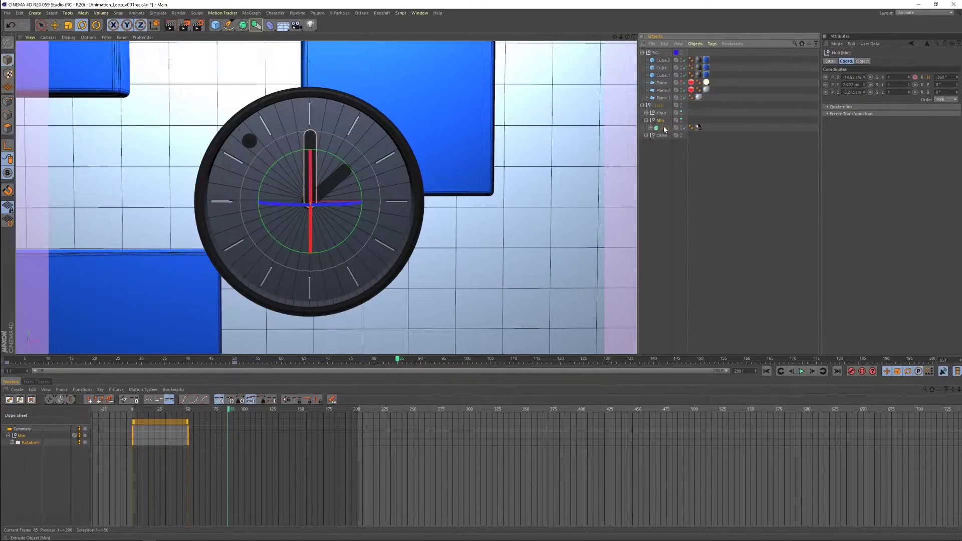
click(29, 448)
click(30, 443)
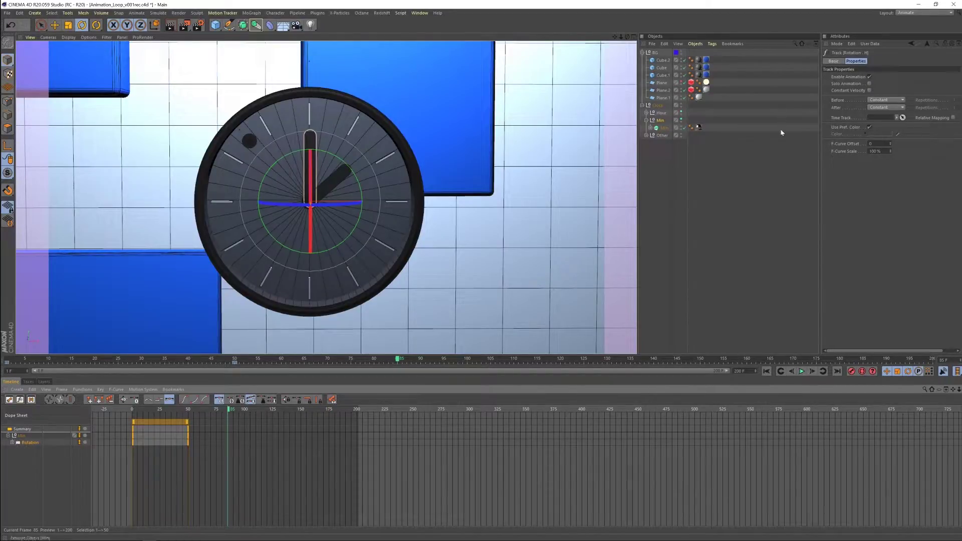
drag(820, 168, 764, 172)
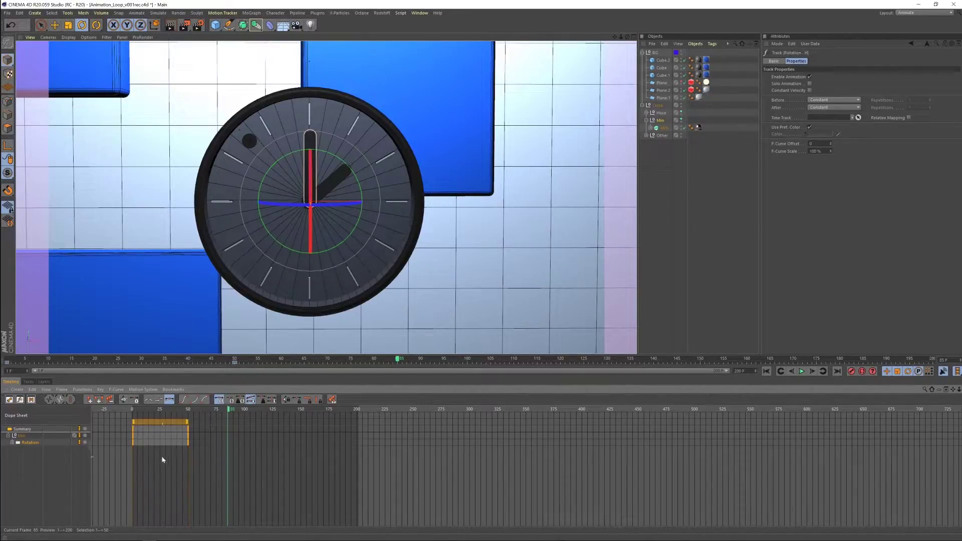
- Expand the Rotation track, inspect its keys at frames 1 and 50, and select Rotation . H
middle_drag(233, 466, 266, 479)
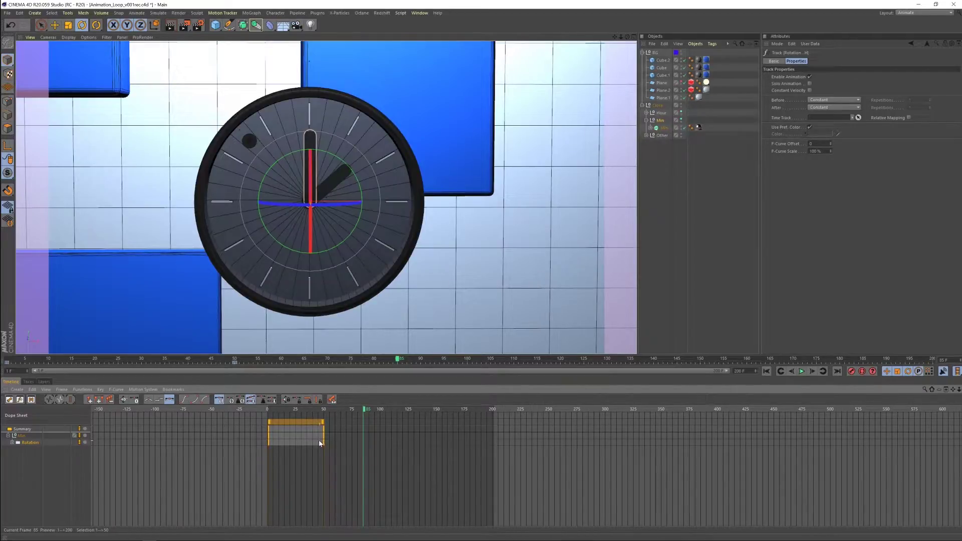
click(11, 443)
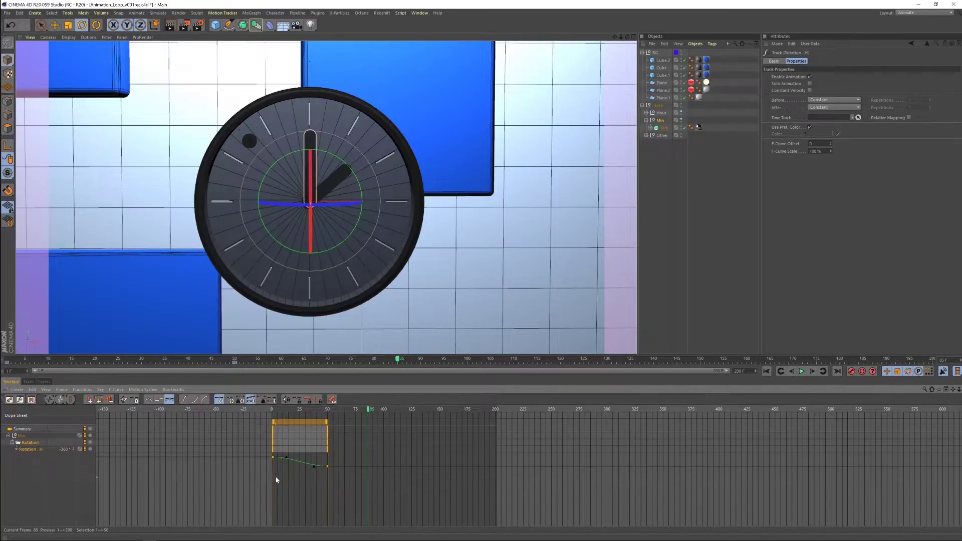
click(328, 466)
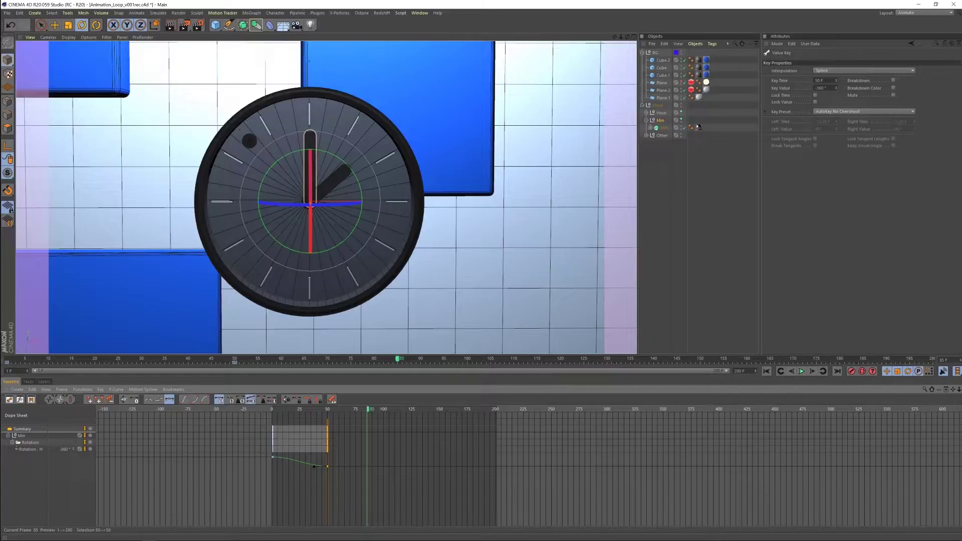
click(273, 457)
drag(197, 486, 248, 467)
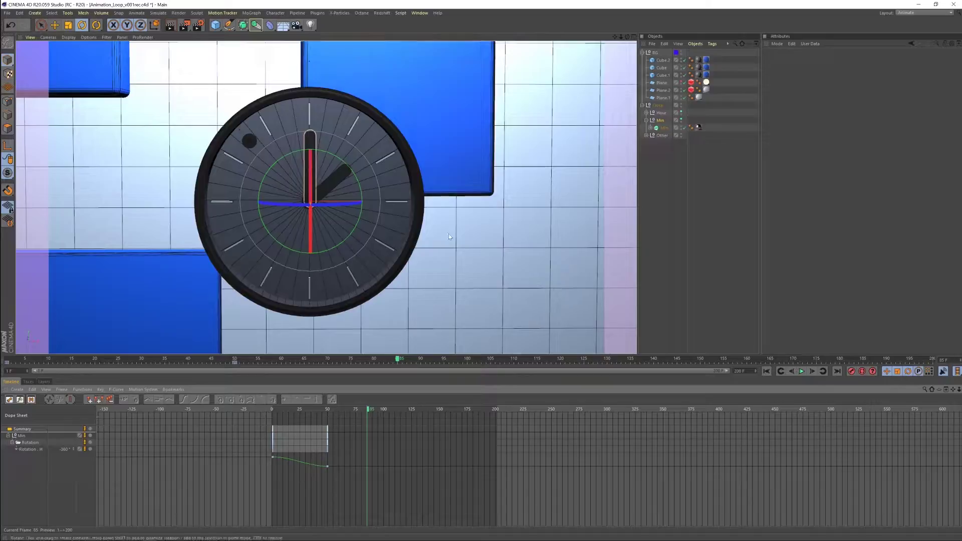
click(40, 449)
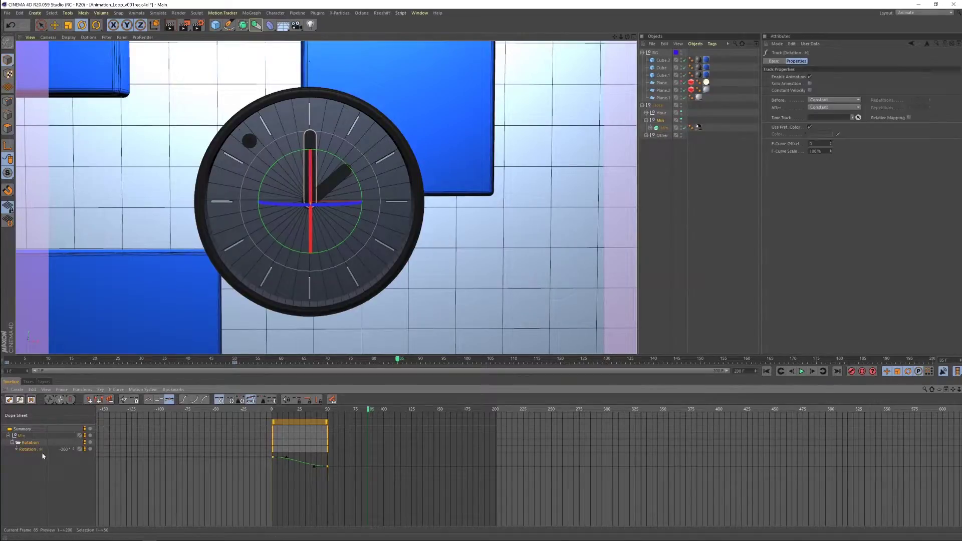
- Set the Rotation . H track's After behaviour to Repeat
click(778, 109)
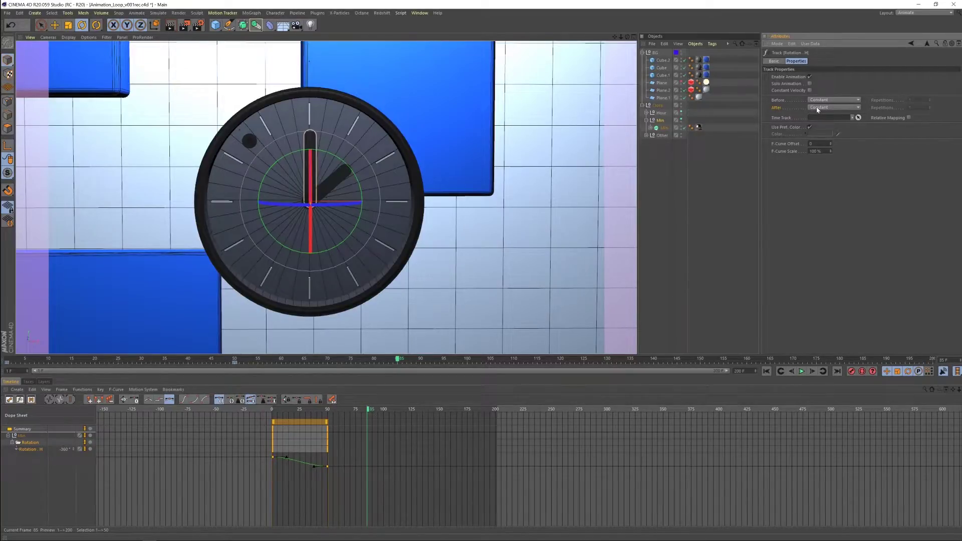
click(818, 109)
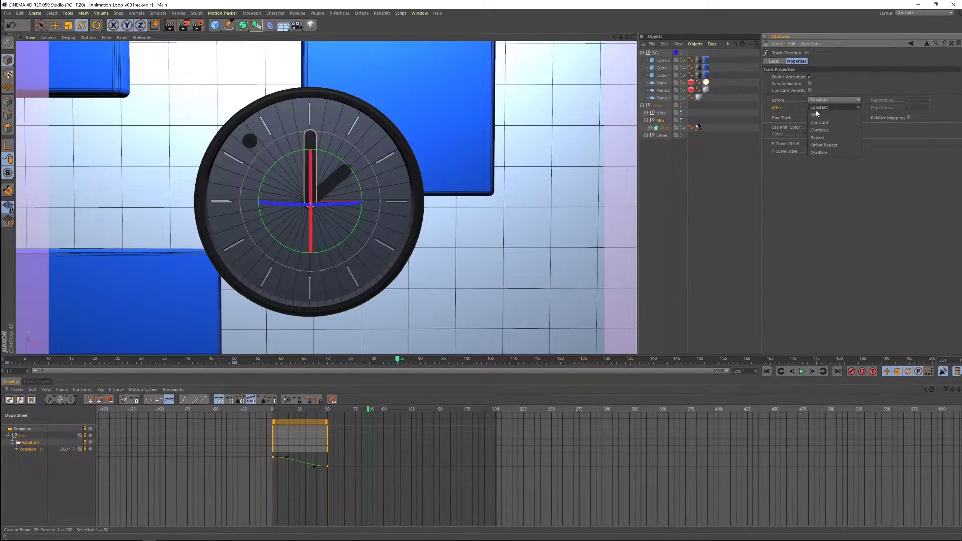
click(817, 137)
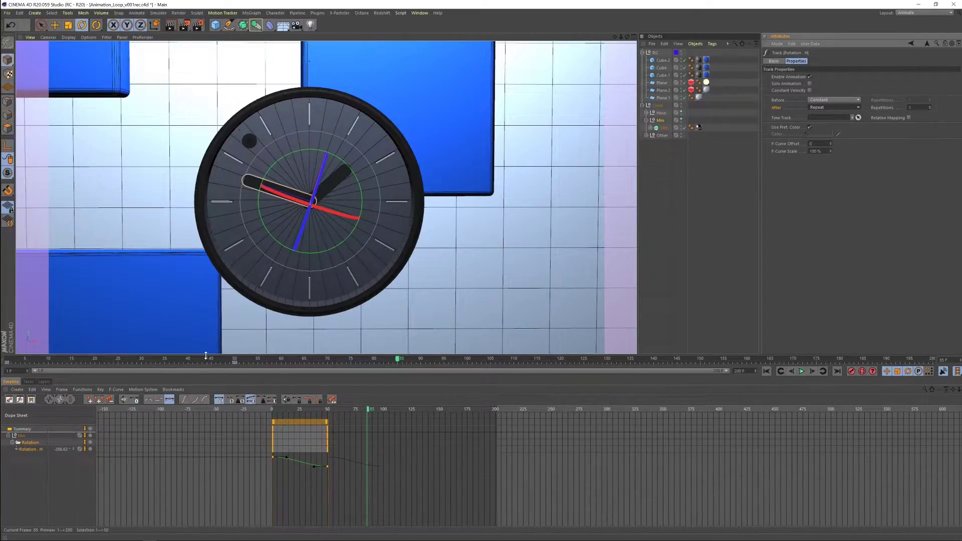
- Switch the timeline to F-Curve mode, zoom the graph out, and play from frame 1
drag(203, 374, 210, 303)
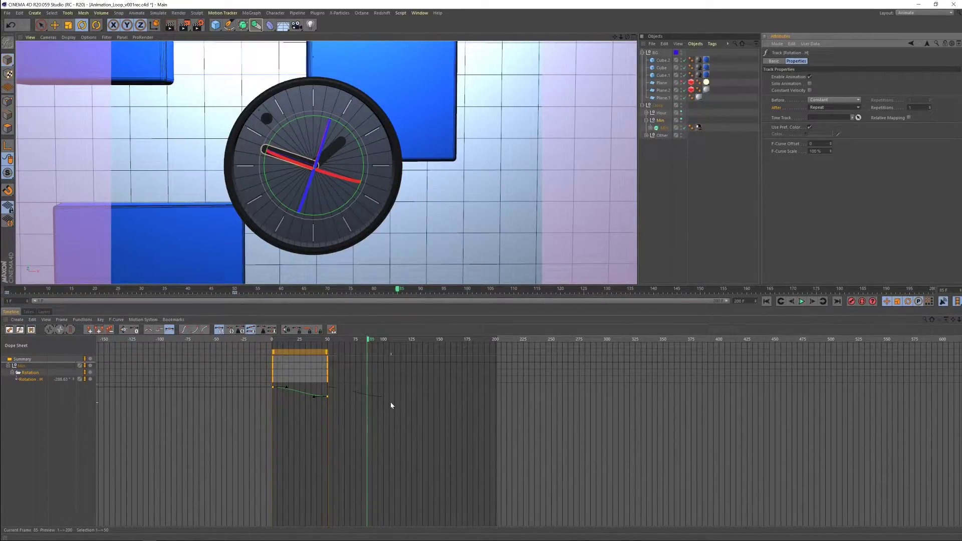
click(20, 329)
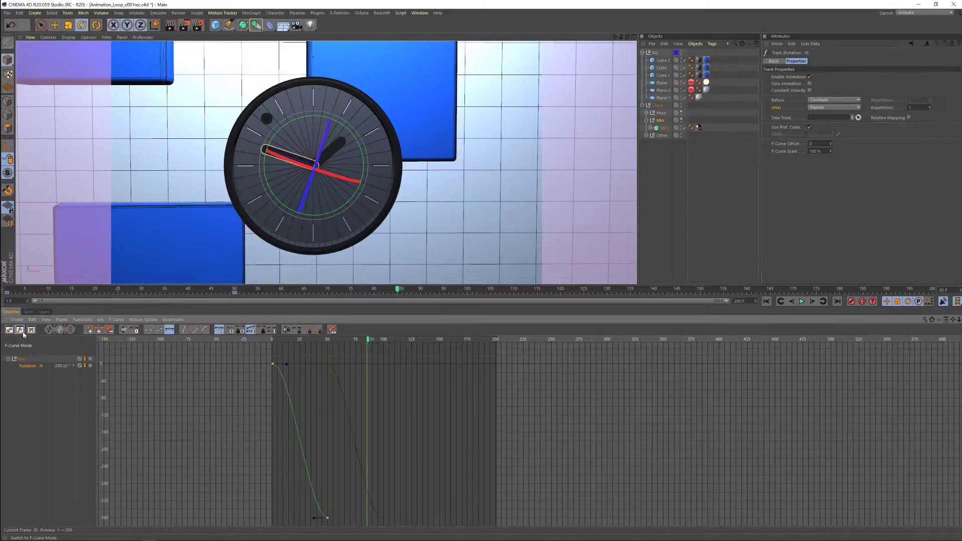
alt+right_drag(279, 429, 252, 389)
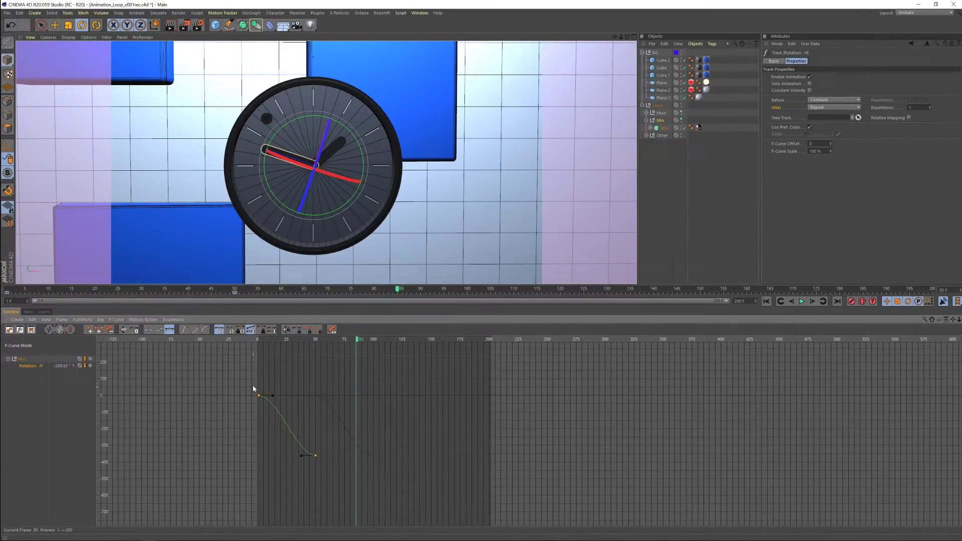
click(767, 302)
click(802, 303)
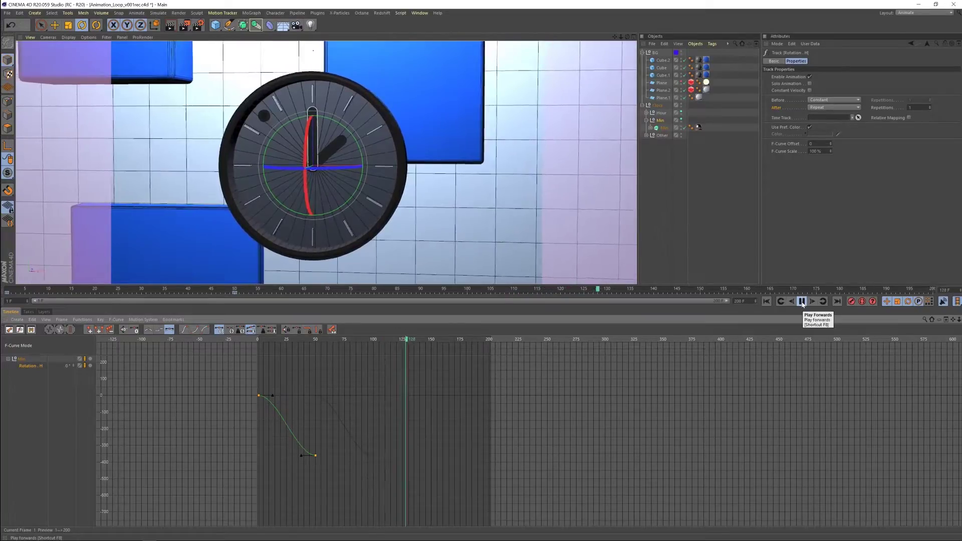
click(766, 301)
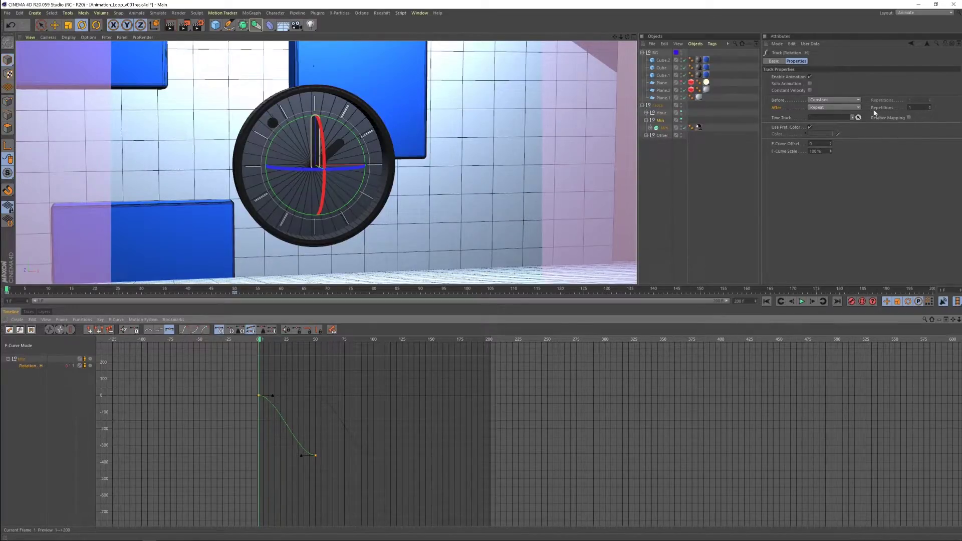
- Replay the repeating spin, stop at frame 1, and bring up the After extrapolation choices
click(911, 108)
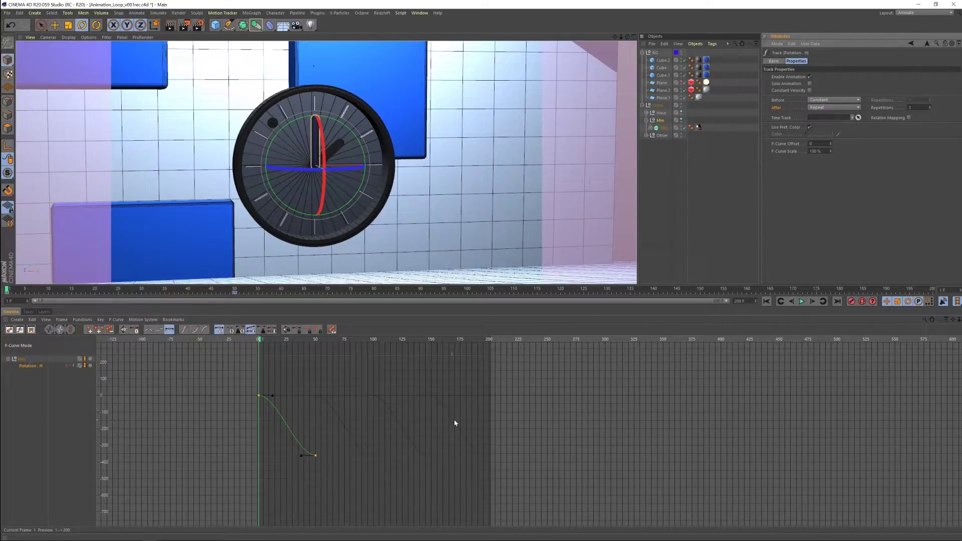
click(801, 301)
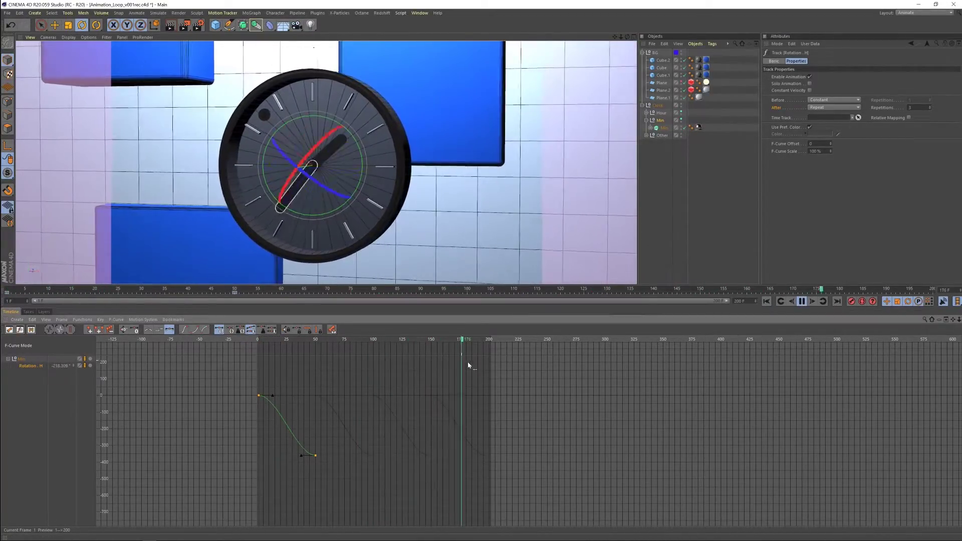
drag(471, 366, 251, 364)
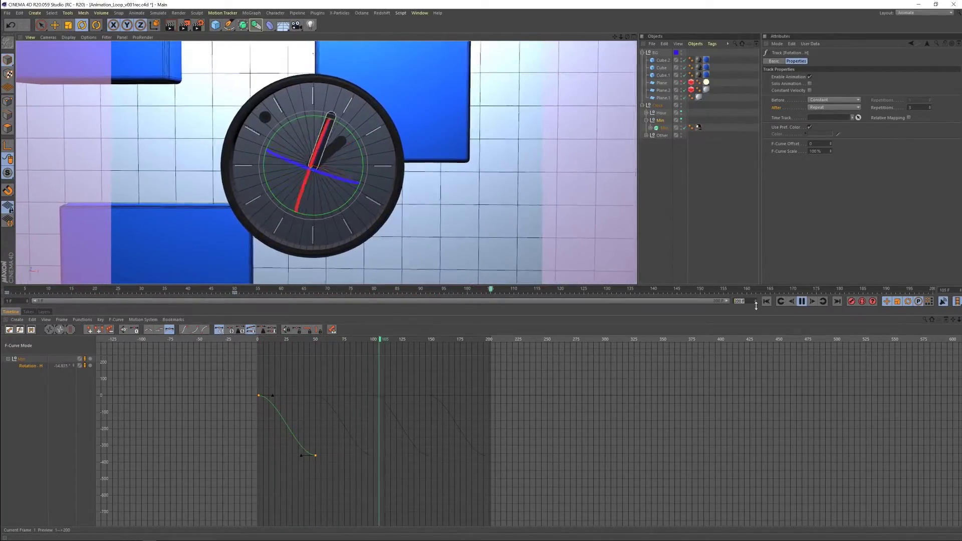
click(802, 303)
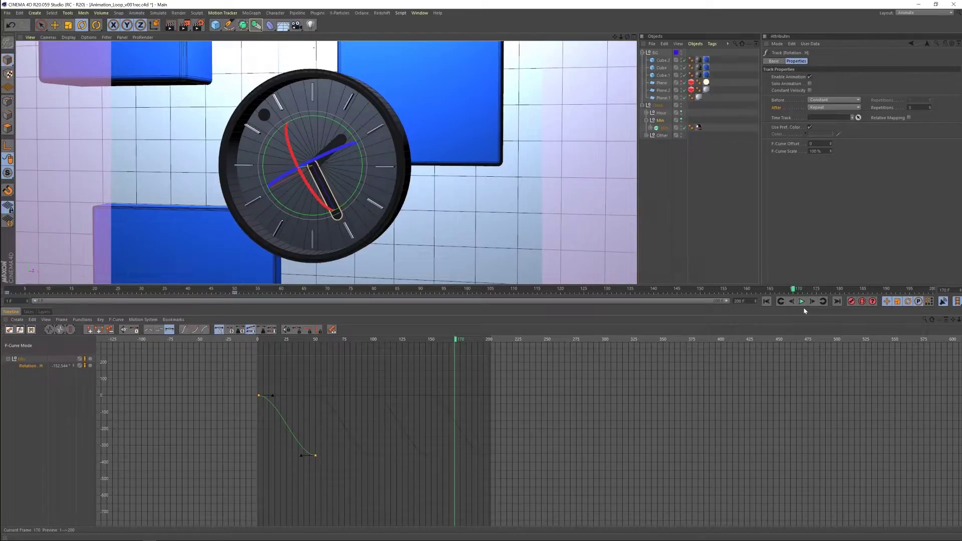
click(767, 301)
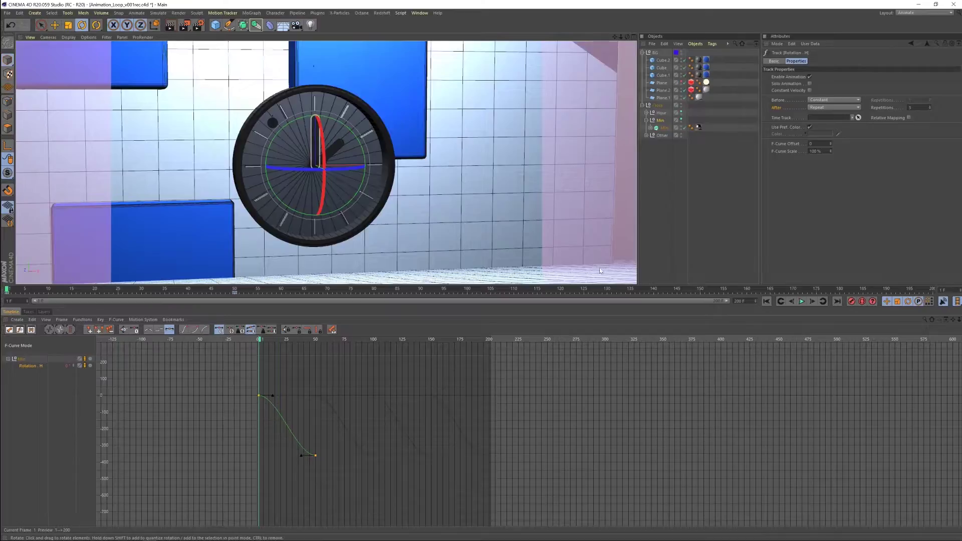
click(827, 108)
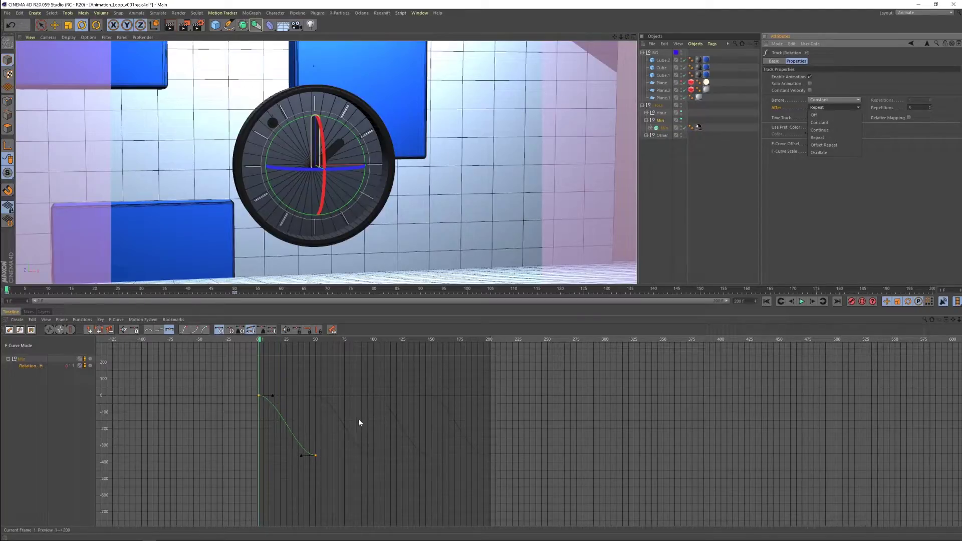
- Set After to Continue, play to verify, and select the frame-50 rotation key
click(818, 130)
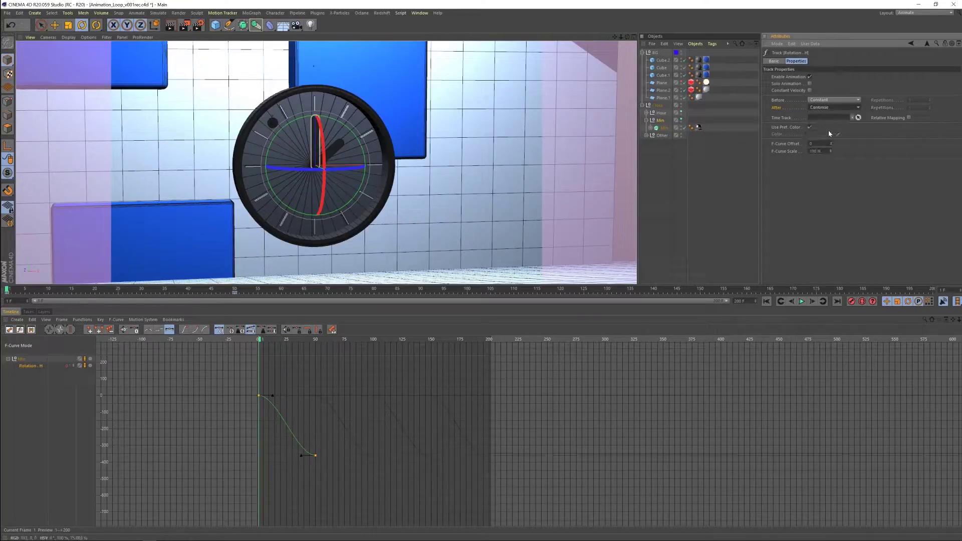
click(800, 302)
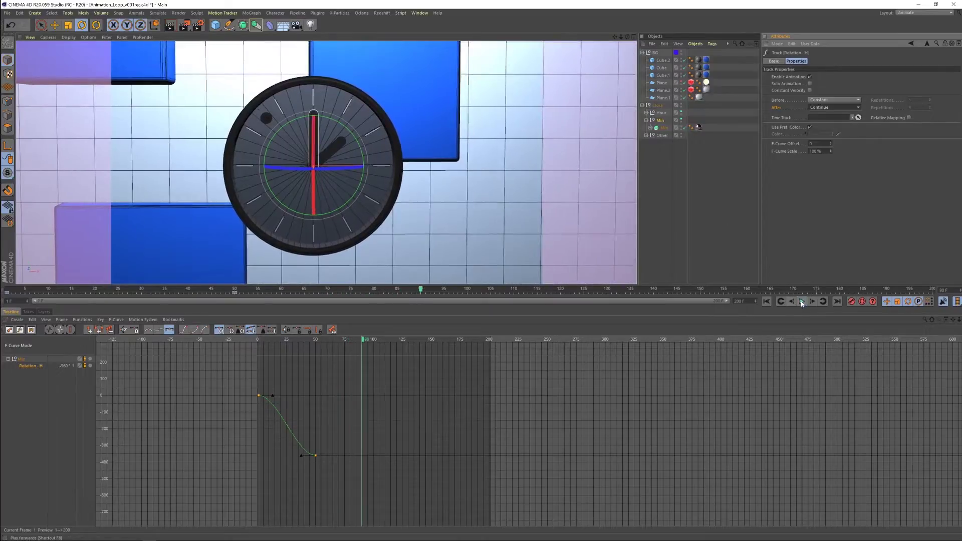
drag(296, 442, 329, 468)
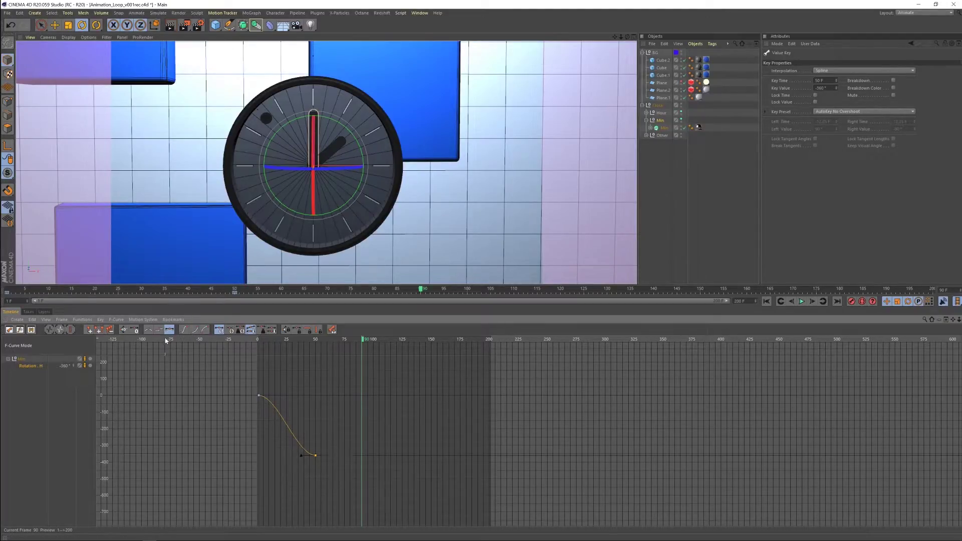
- Make the frame-50 key Linear, adjust its left tangent, and test the playback
click(149, 330)
middle_drag(347, 466, 266, 399)
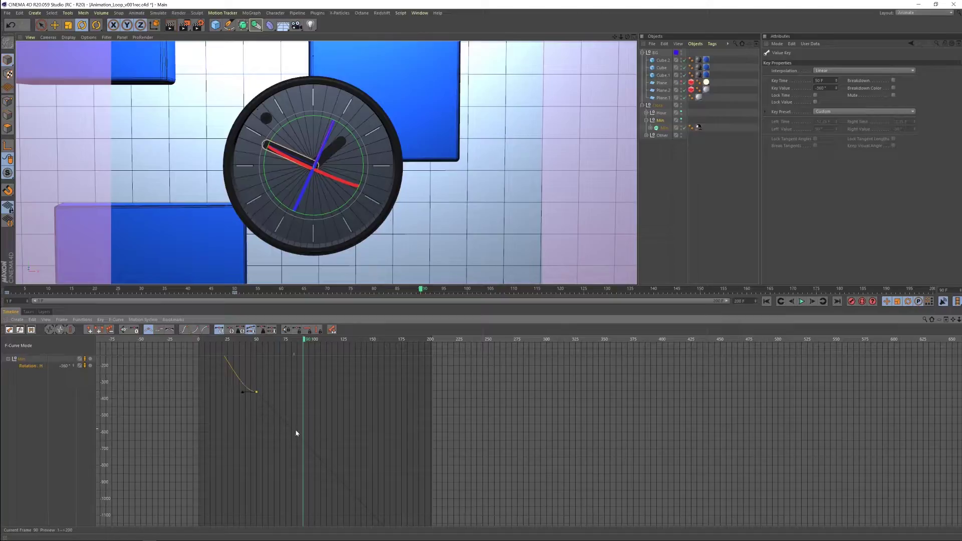
alt+right_drag(343, 436, 339, 464)
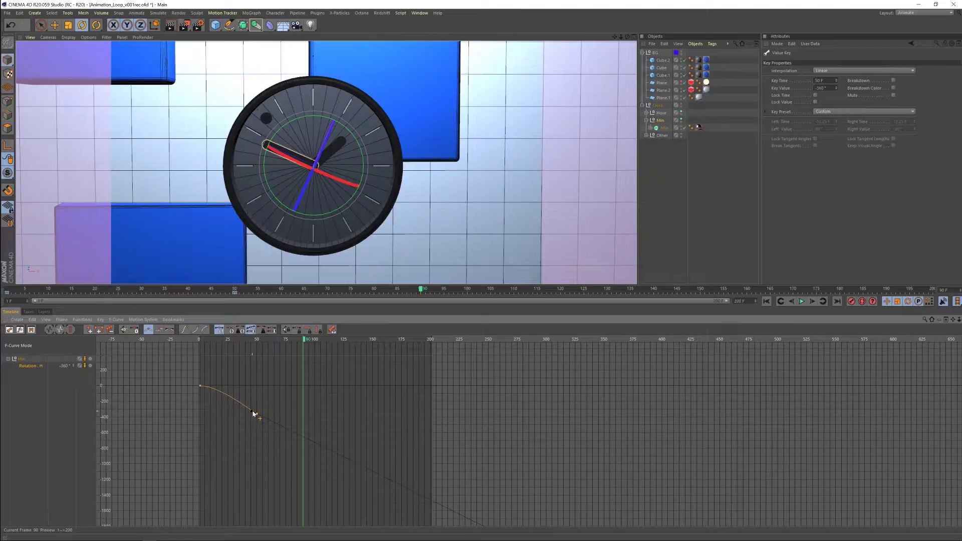
drag(253, 413, 257, 426)
click(767, 301)
click(802, 301)
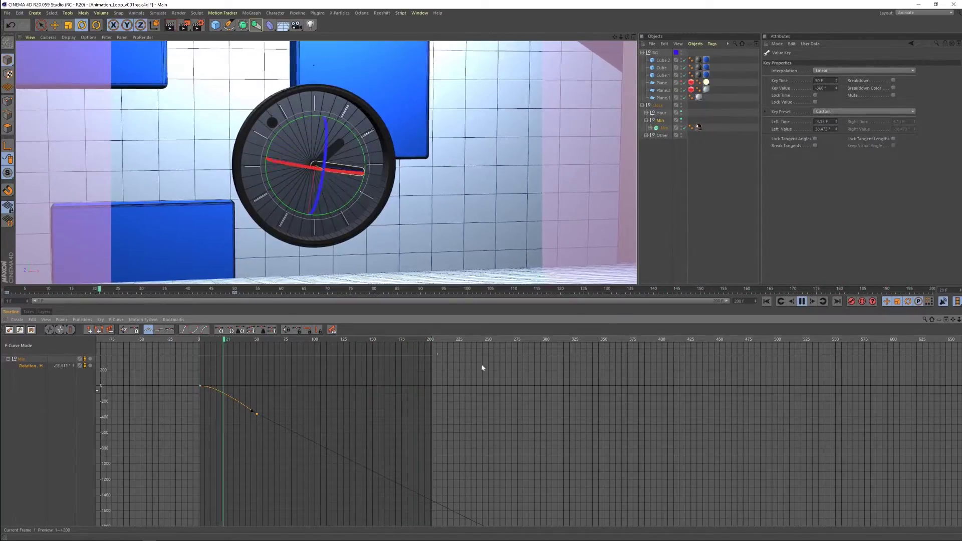
key(F8)
- Set both rotation keys to Linear, fit the curve in view, and return to frame 1
drag(179, 377, 292, 451)
click(149, 330)
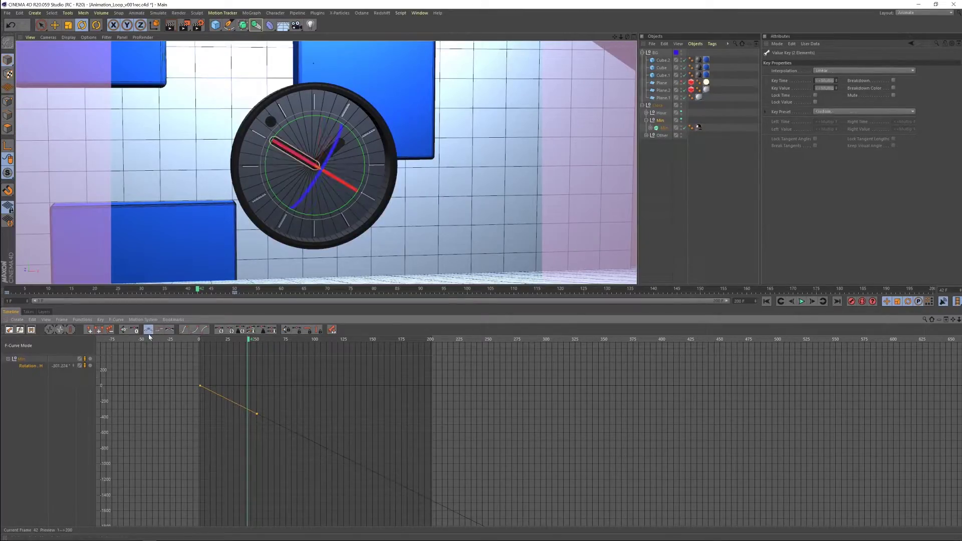
key(h)
alt+middle_drag(296, 445, 315, 441)
key(shift+f)
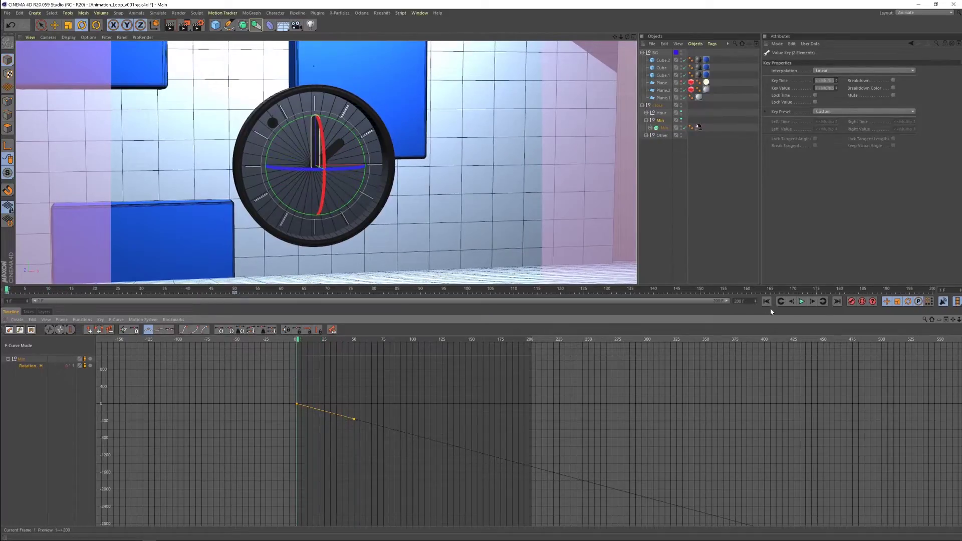
- Play and inspect Min's straight 0° to -360° rotation curve in the F-Curve graph, then stop
click(802, 301)
click(679, 214)
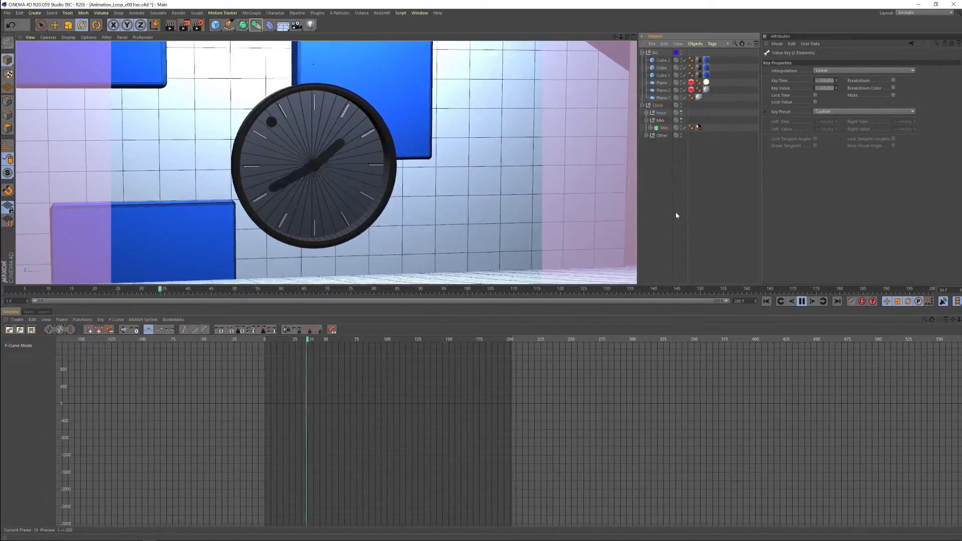
click(661, 121)
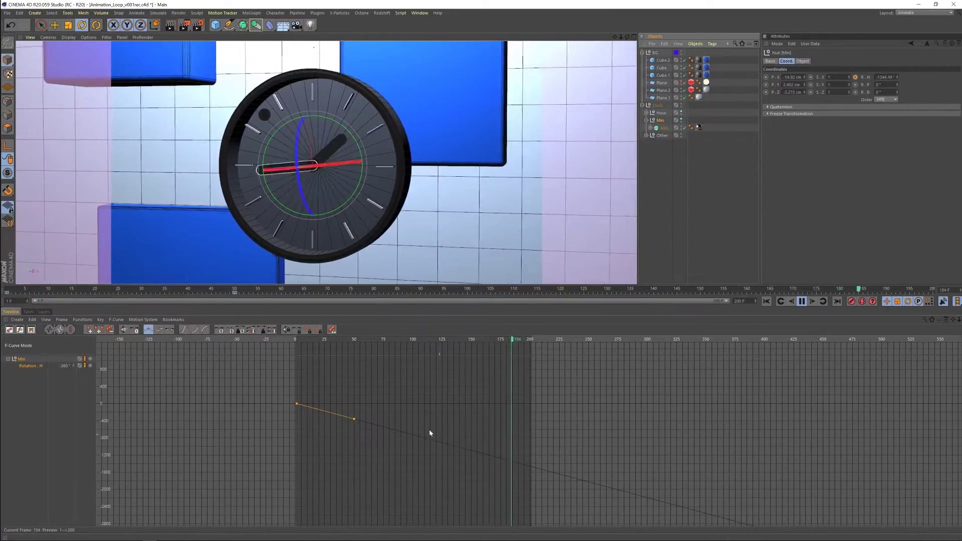
alt+right_drag(428, 433, 441, 402)
alt+middle_drag(441, 402, 413, 456)
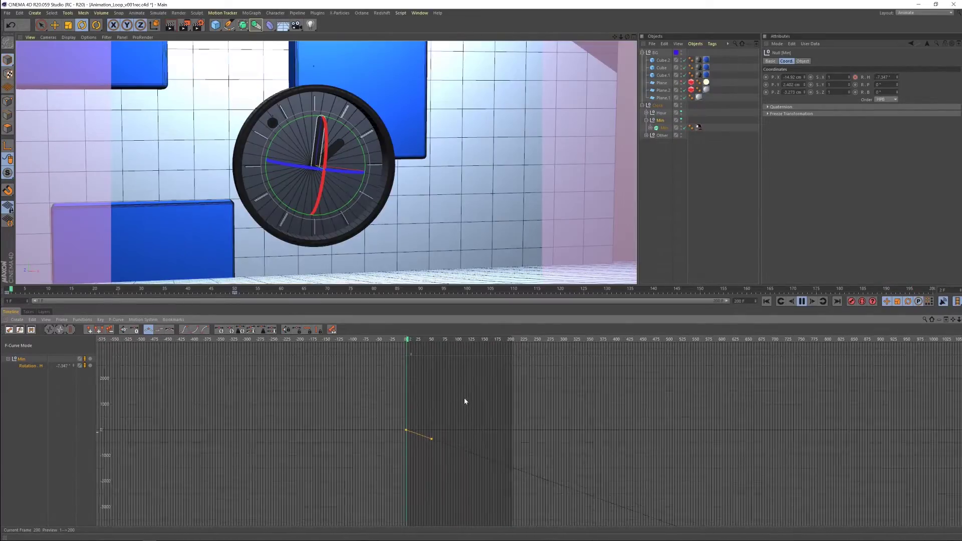
alt+right_drag(465, 404, 445, 419)
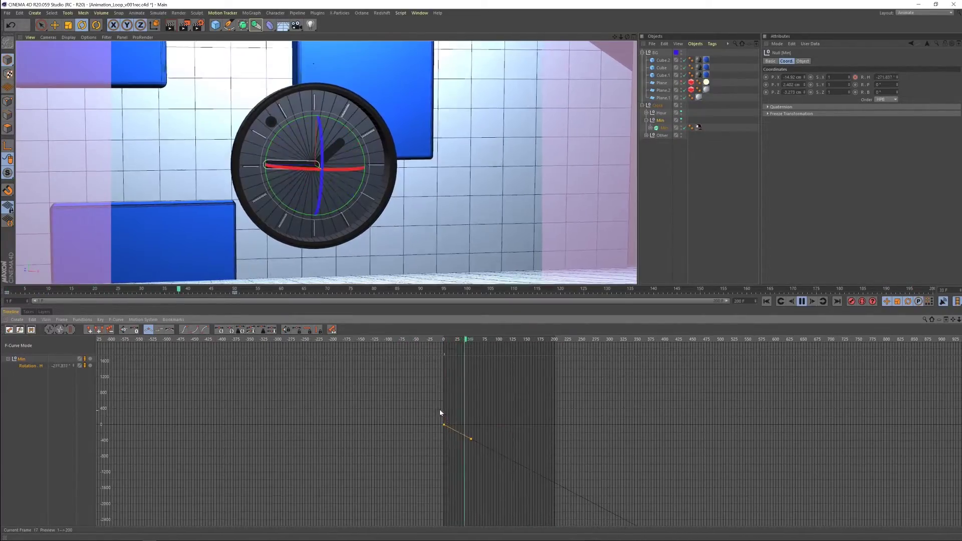
alt+middle_drag(437, 412, 427, 421)
drag(337, 404, 393, 453)
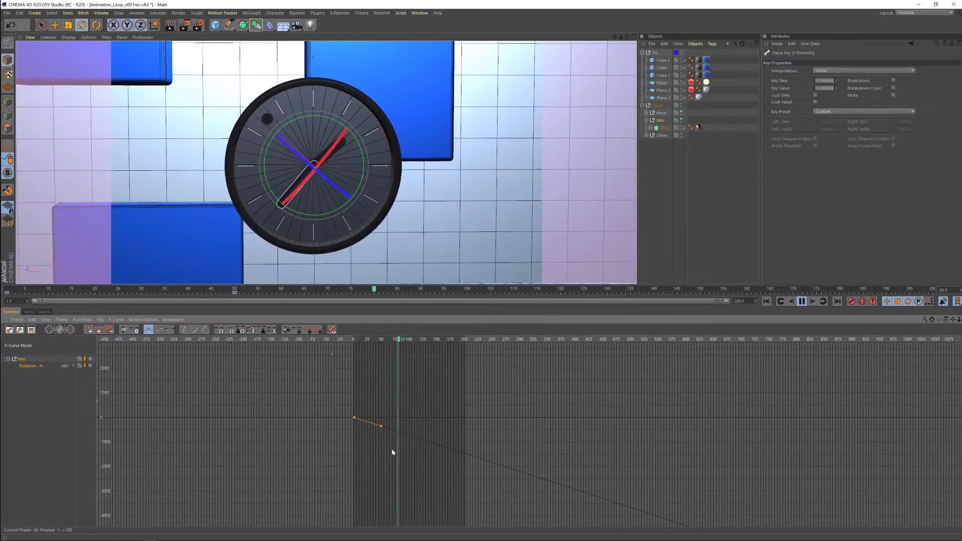
mouse_move(361, 402)
alt+right_down()
mouse_move(376, 400)
mouse_move(367, 417)
alt+right_up()
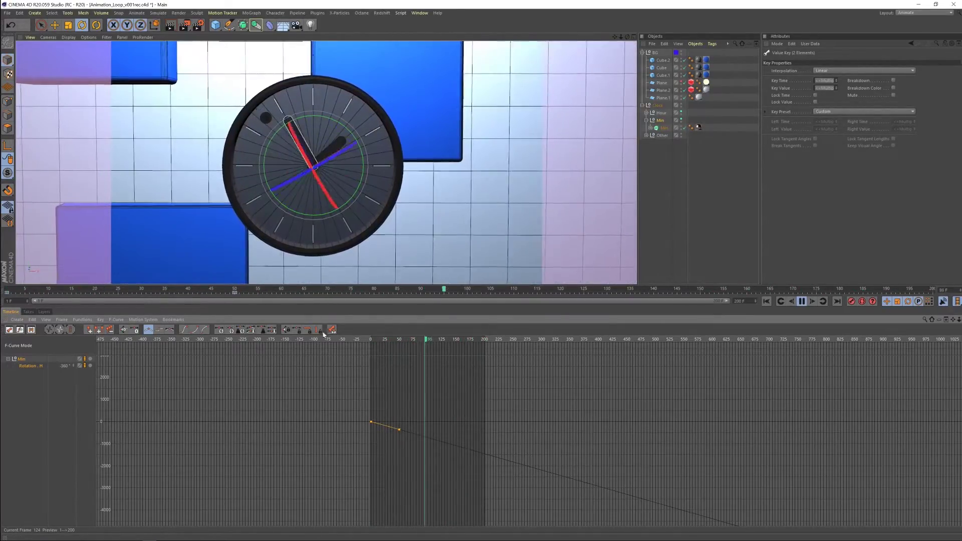
click(802, 302)
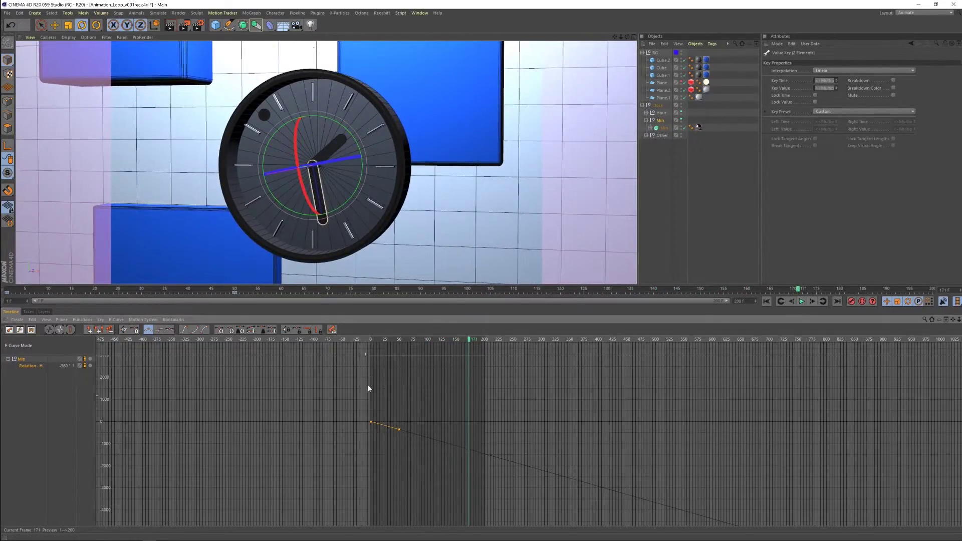
- Reselect the Min null and scrub back to frame 1
mouse_move(373, 340)
mouse_down()
mouse_move(407, 351)
mouse_move(379, 354)
mouse_move(352, 341)
mouse_move(368, 343)
mouse_up()
click(654, 174)
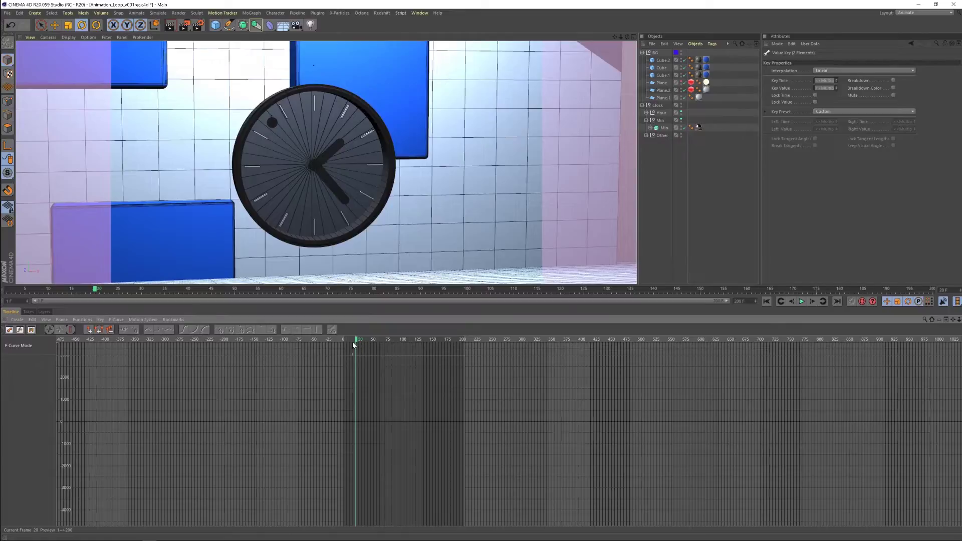
click(661, 121)
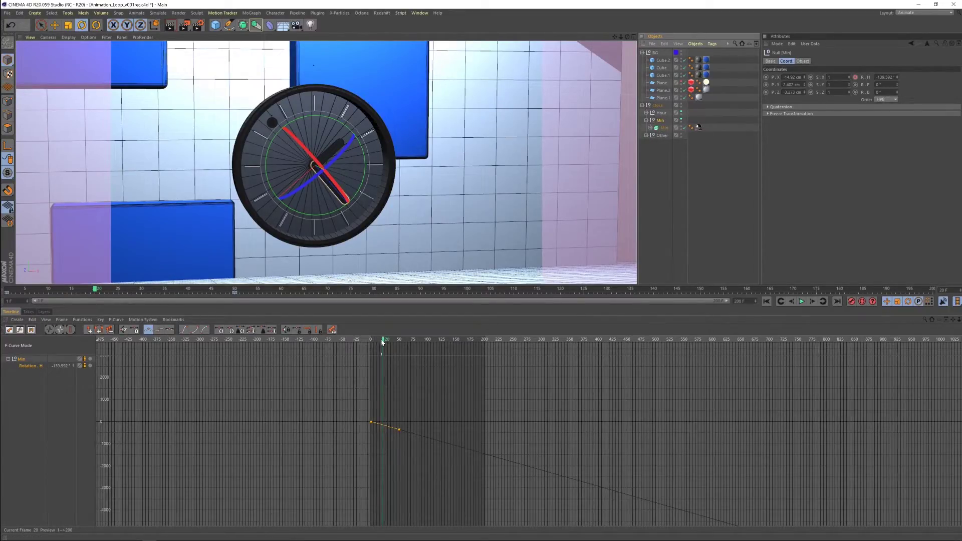
drag(382, 342, 372, 343)
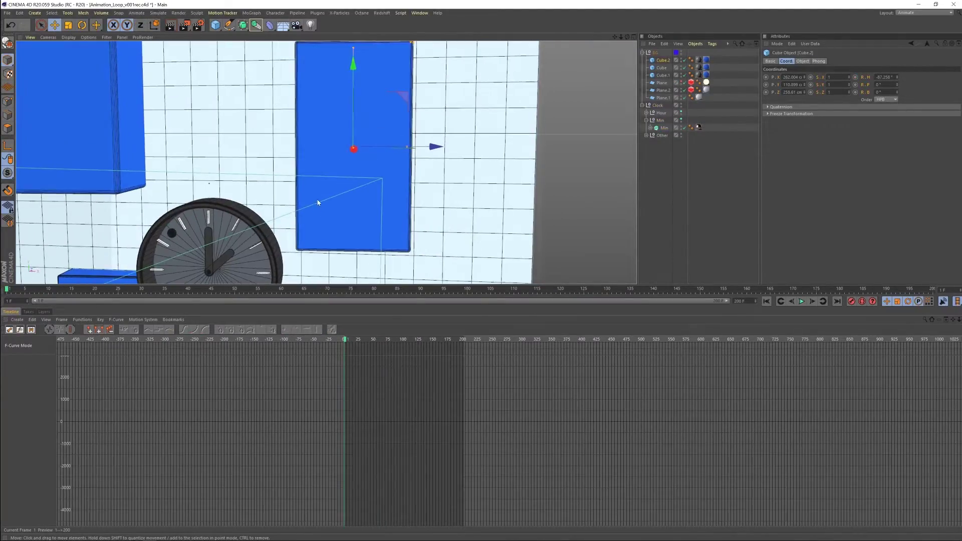
- Frame the blue cube and record a starting keyframe on its Position.X only
alt+drag(319, 203, 298, 188)
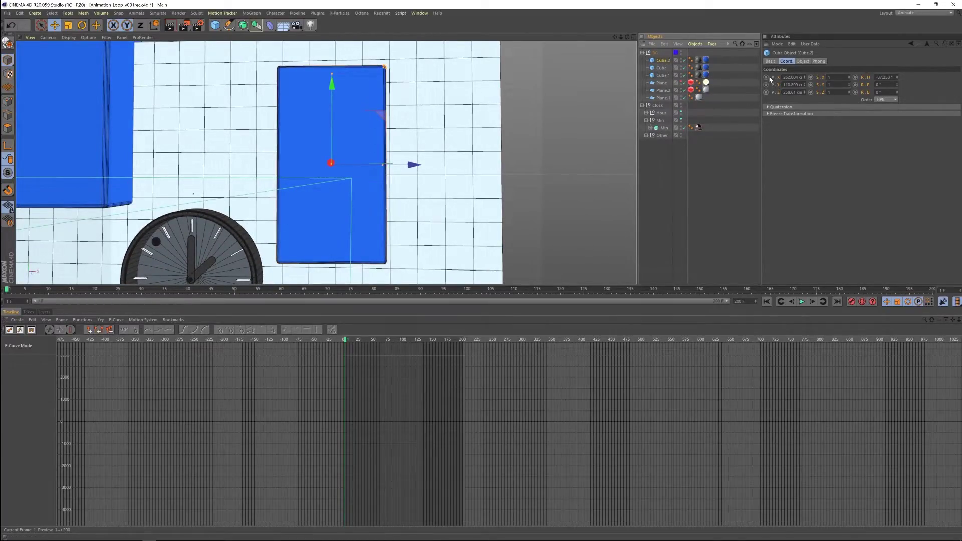
key(F9)
key(ctrl+z)
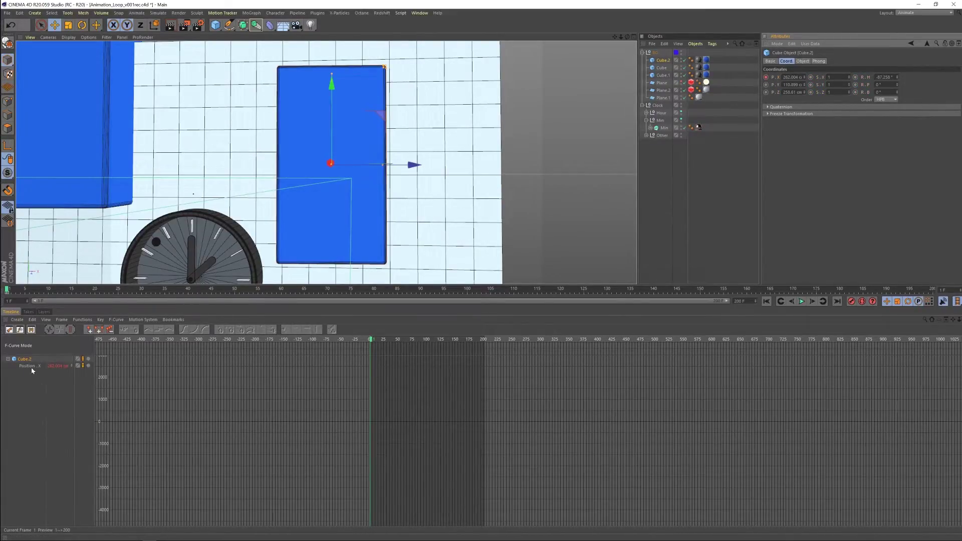
click(30, 368)
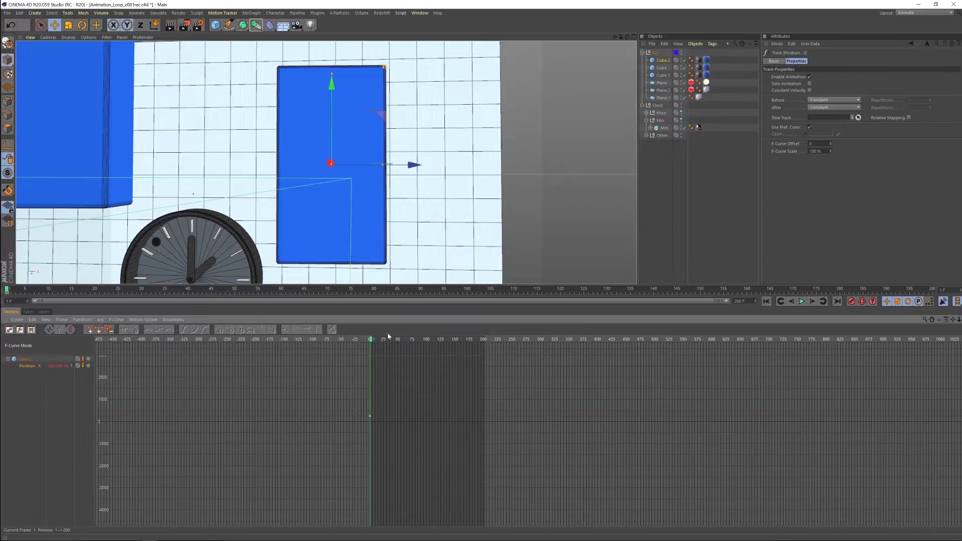
- At frame 50, slide the cube right along X and key its new X position
mouse_move(422, 338)
mouse_down()
mouse_move(397, 340)
mouse_move(419, 348)
mouse_up()
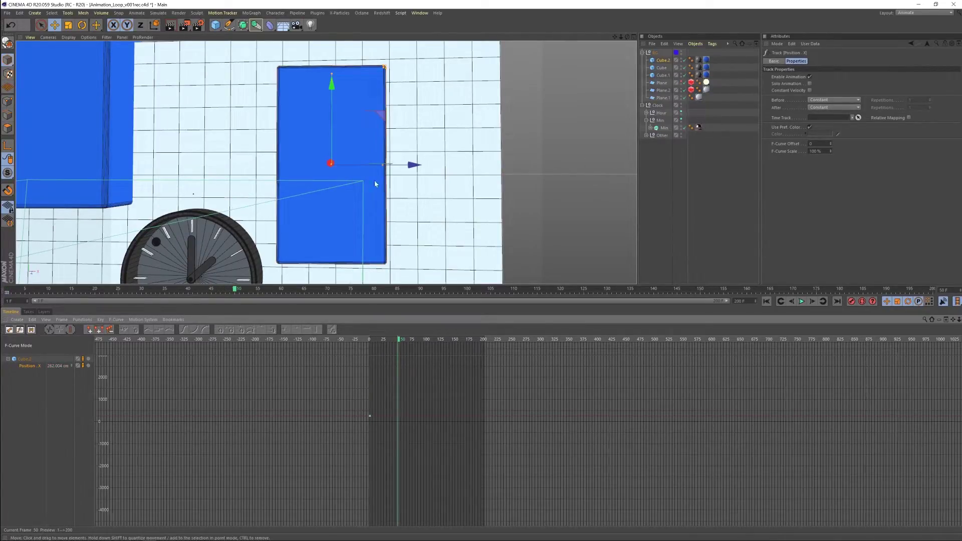
drag(401, 164, 432, 165)
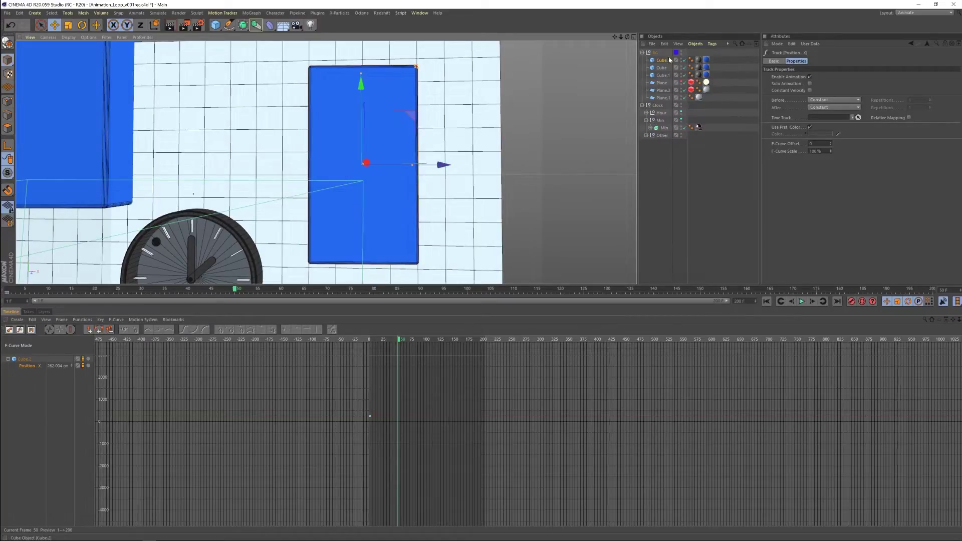
click(702, 220)
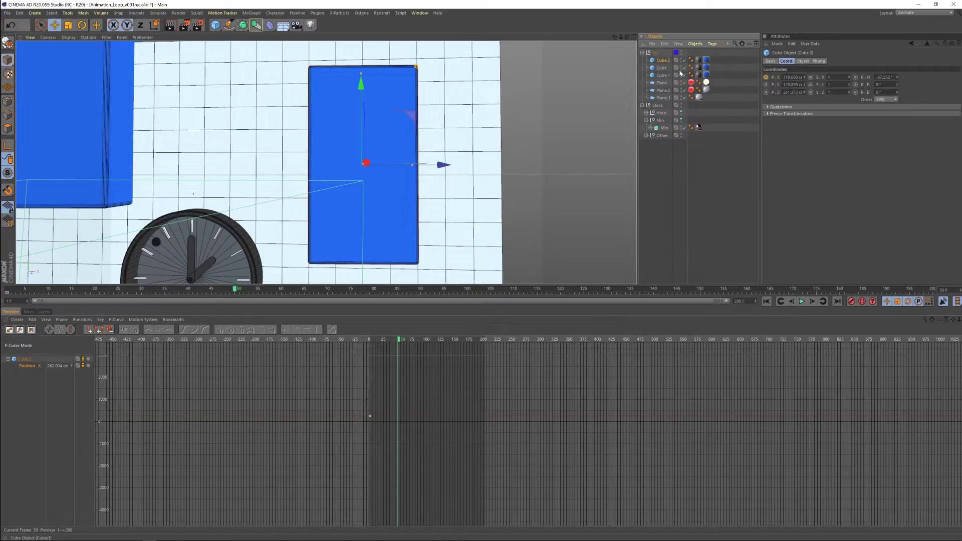
click(766, 77)
drag(235, 289, 53, 287)
drag(344, 386, 406, 439)
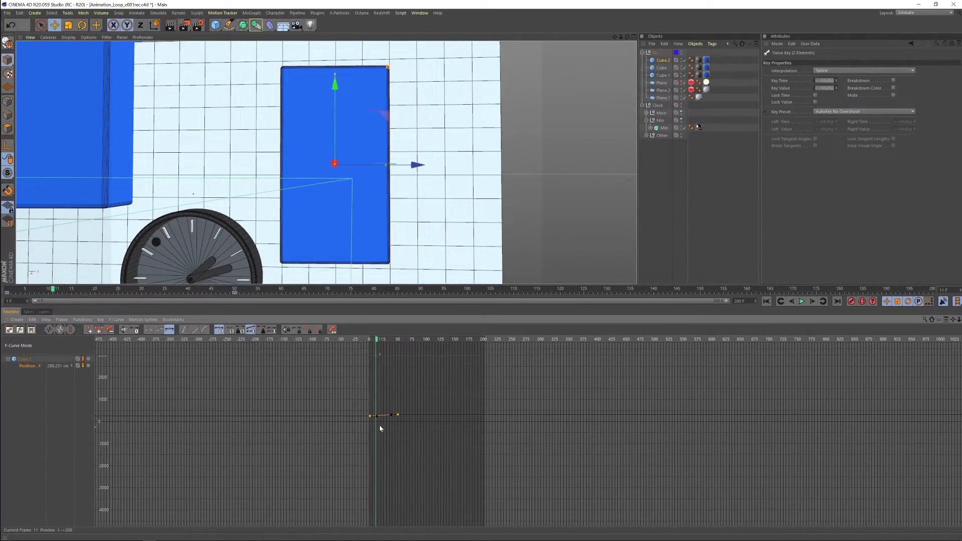
- Zoom in on the Position X curve, dismiss the Functions menu, and display Cube.2's coordinates
alt+right_drag(380, 427, 380, 331)
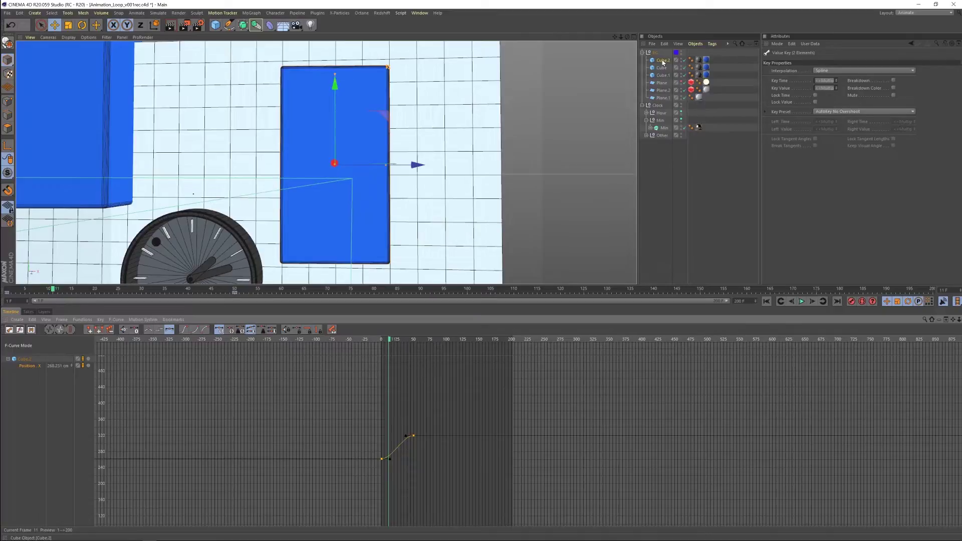
click(83, 320)
mouse_move(92, 334)
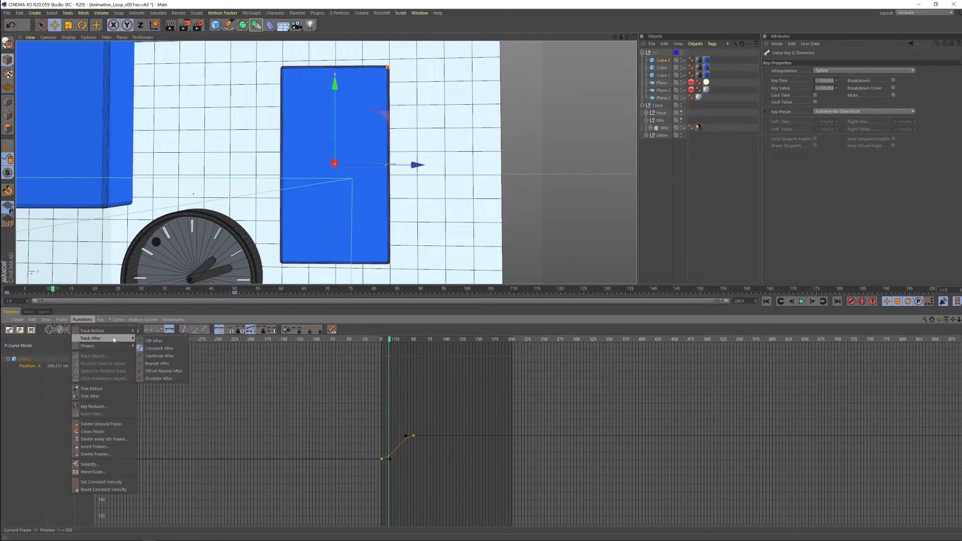
click(826, 188)
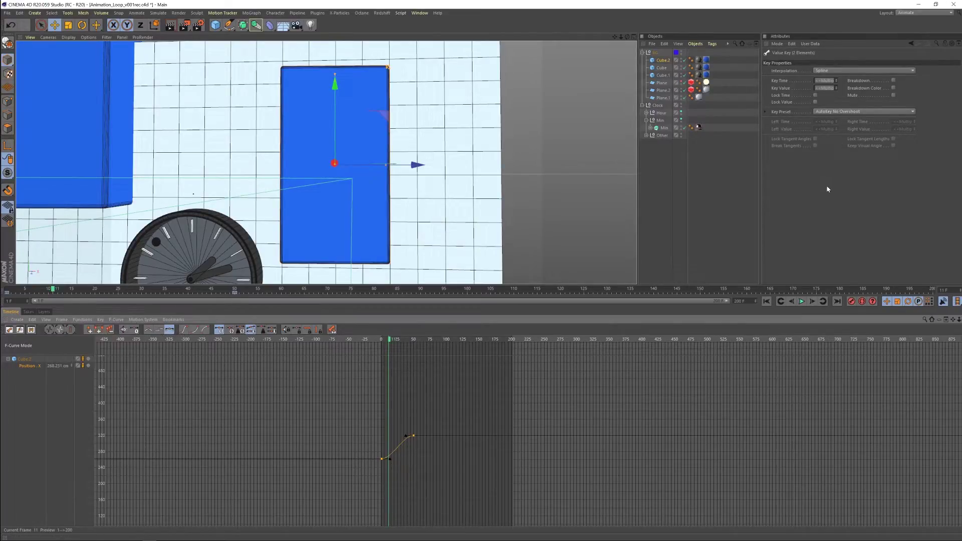
click(665, 63)
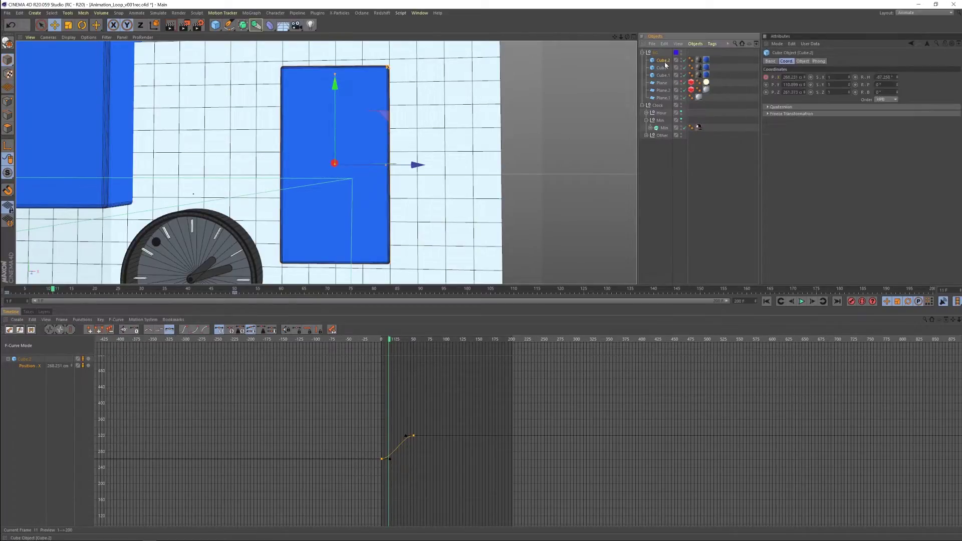
- Set the Position X track's After behaviour to Repeat in Track Properties
click(46, 366)
click(832, 107)
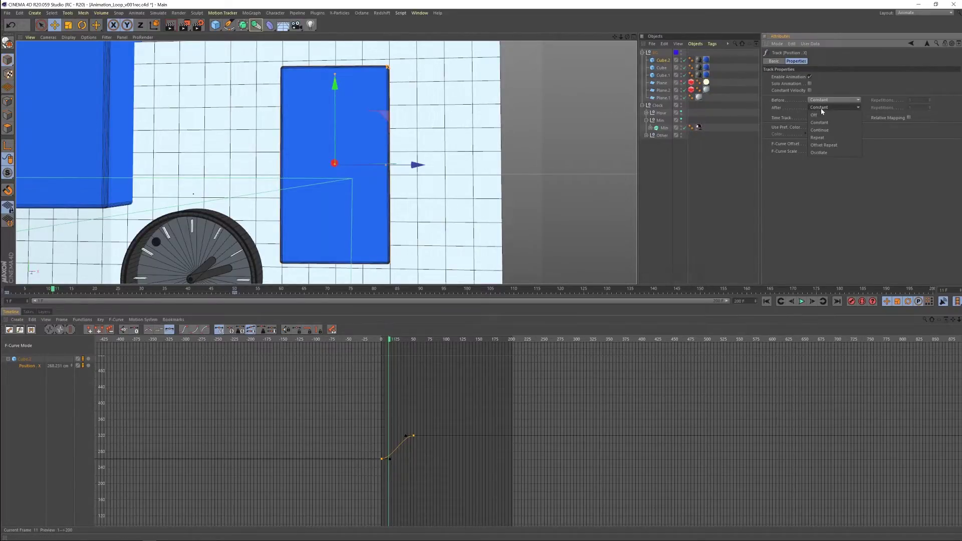
click(822, 133)
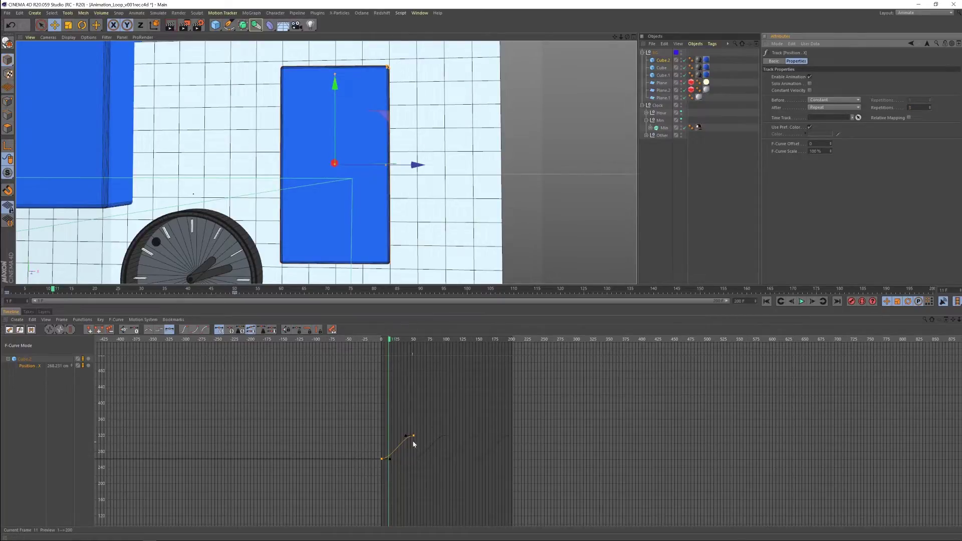
- Play the animation to check the cube repeating its slide right, jumping back near frame 20
click(388, 341)
click(802, 301)
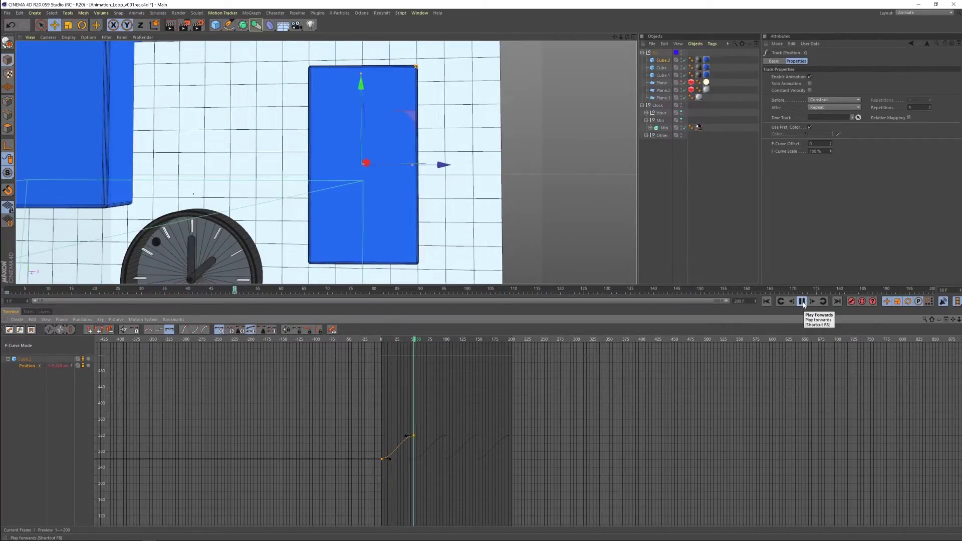
click(393, 341)
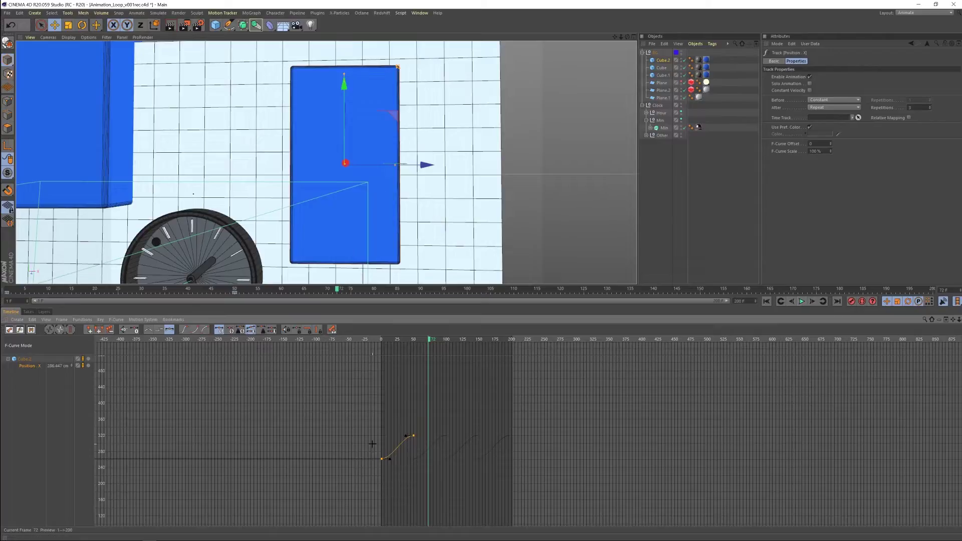
click(382, 459)
ctrl+drag(382, 459, 439, 462)
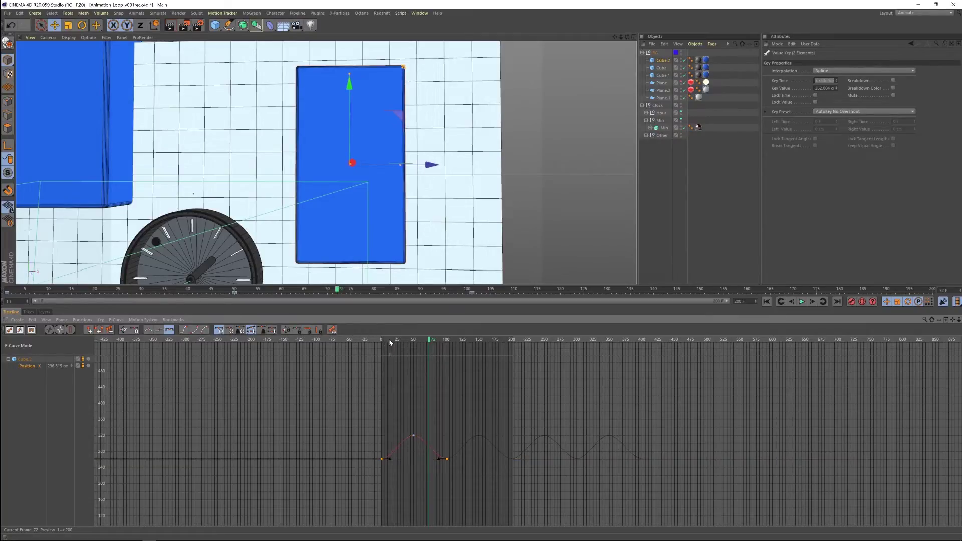
click(366, 340)
click(802, 302)
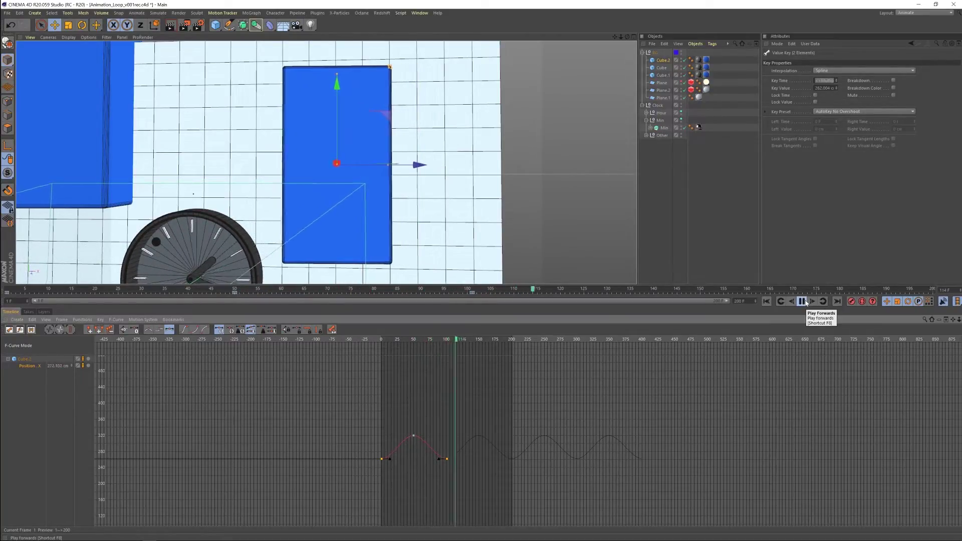
drag(366, 441, 396, 473)
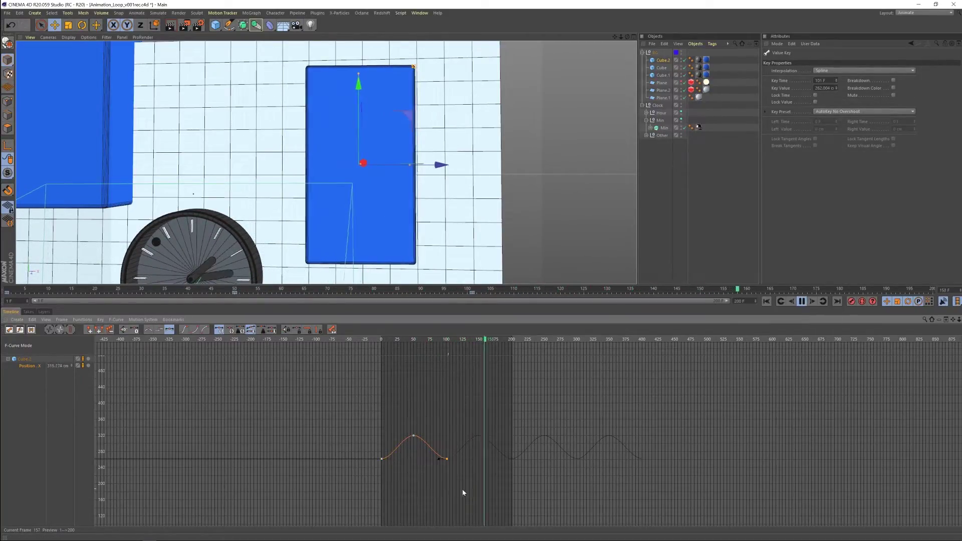
click(802, 301)
key(shift+f)
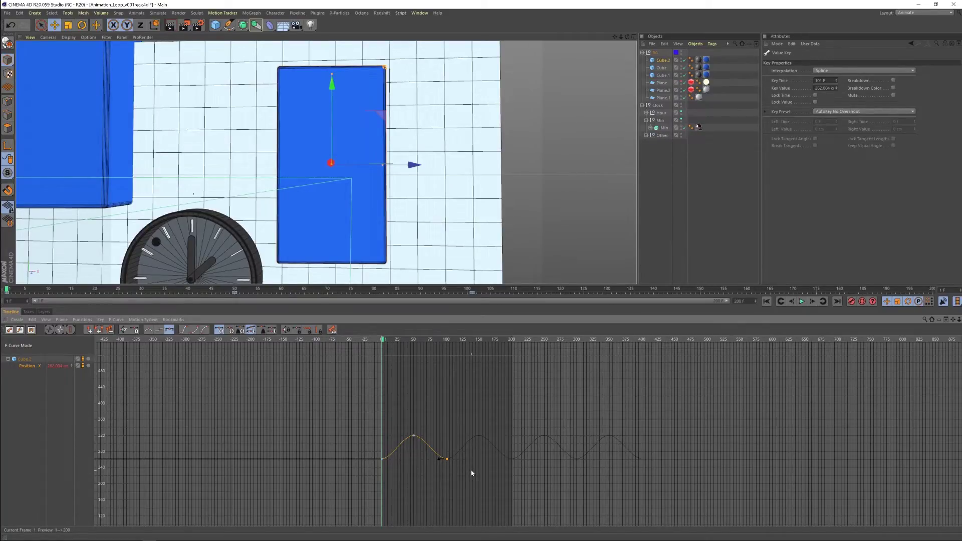
key(Delete)
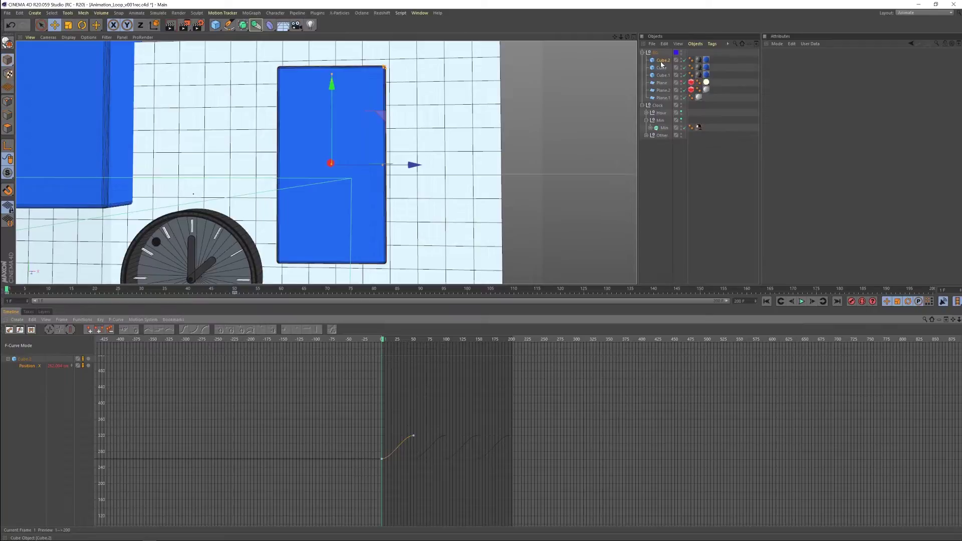
- Browse the Position X track's after-last-key options and select keys on the X curve
click(36, 368)
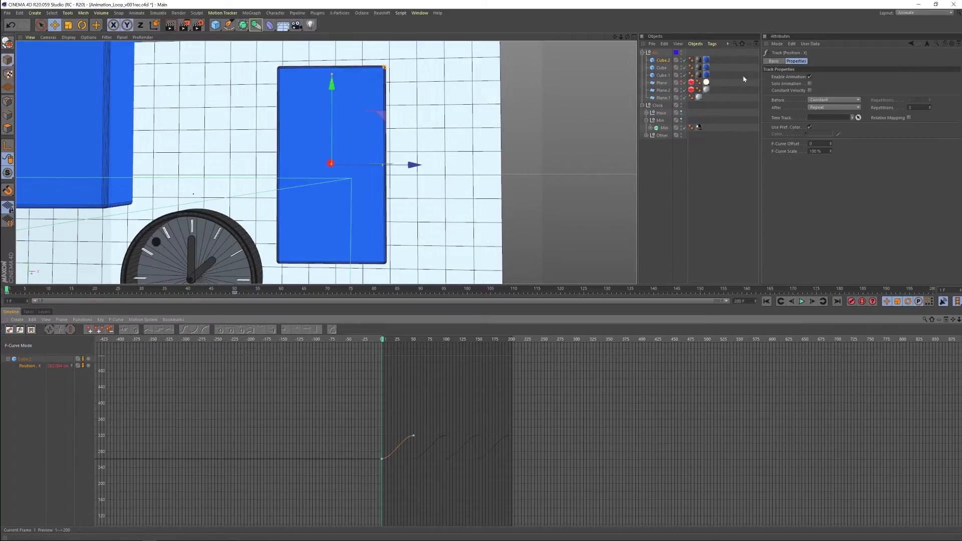
click(820, 108)
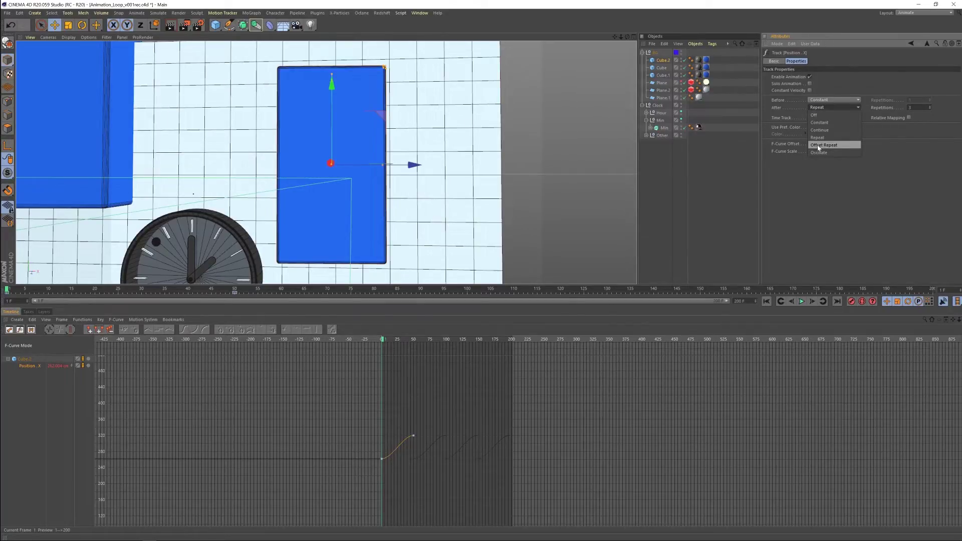
drag(370, 451, 387, 479)
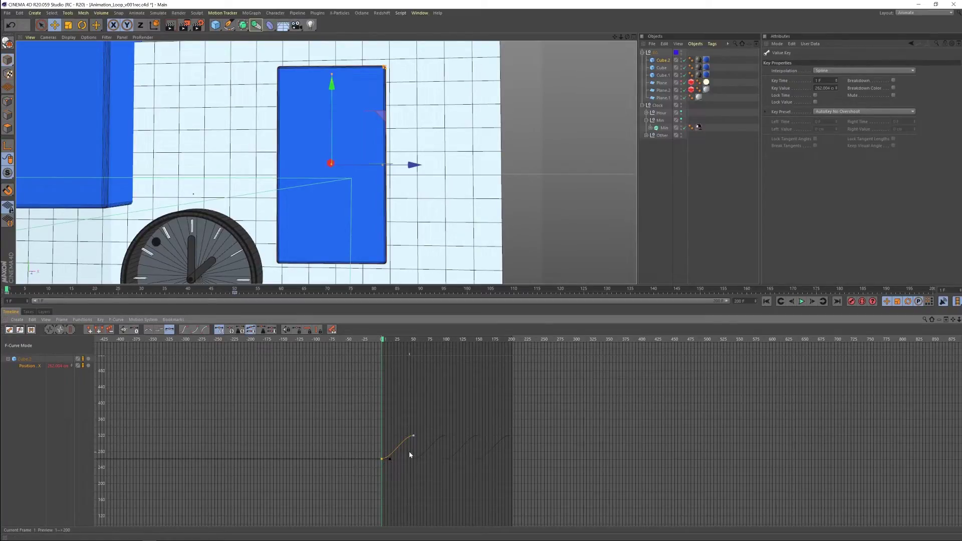
drag(418, 465, 421, 469)
drag(361, 442, 402, 476)
click(664, 61)
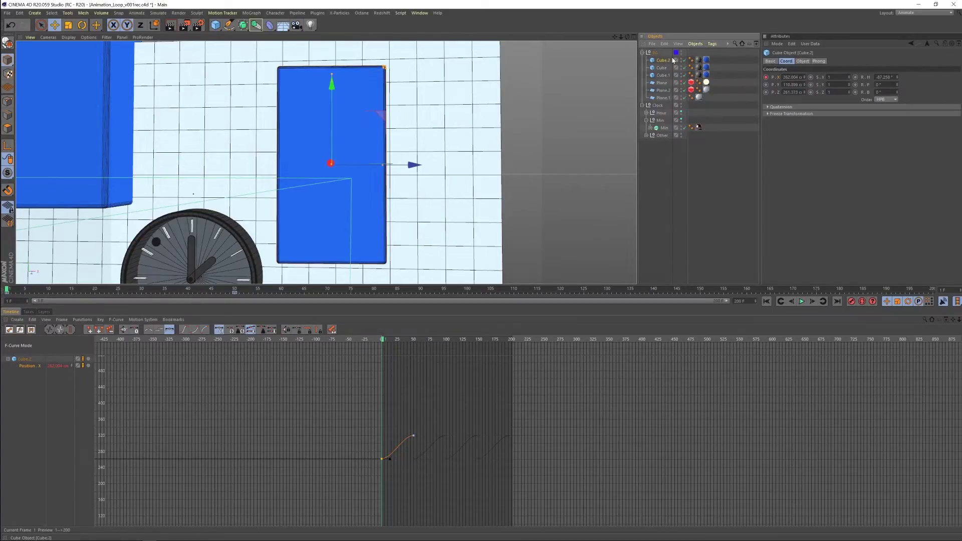
- Change the Position X track's After behaviour to Offset Repeat and frame the X curve
click(35, 366)
click(824, 107)
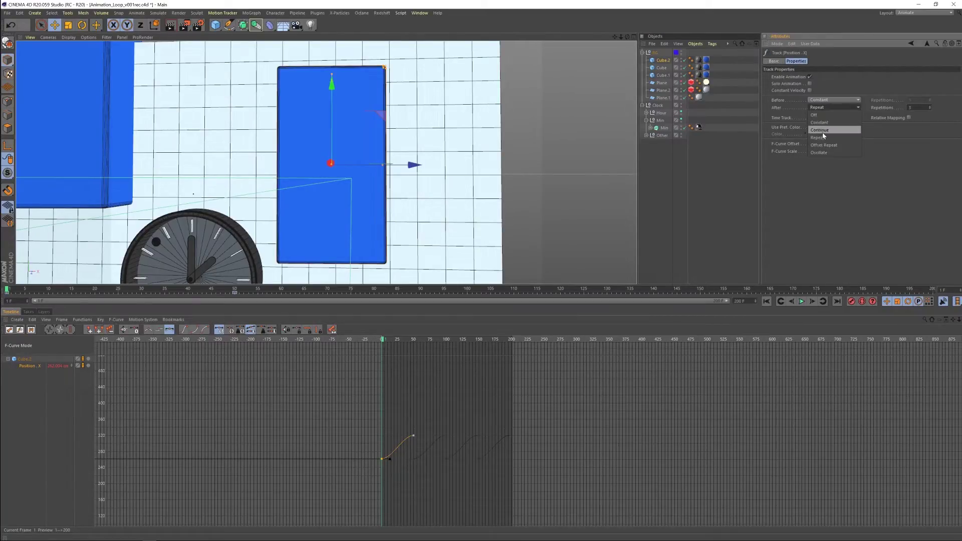
click(823, 146)
alt+middle_drag(414, 430, 371, 430)
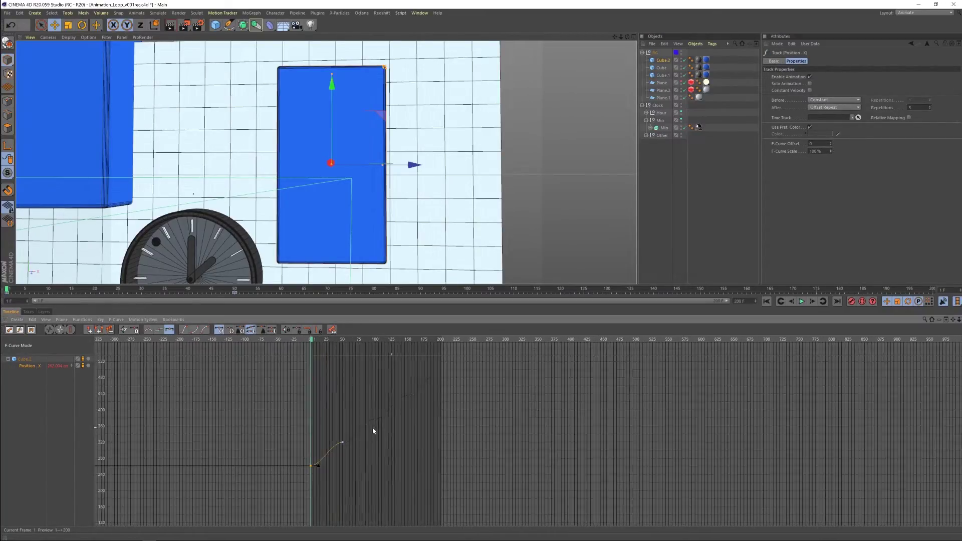
alt+right_drag(372, 429, 321, 485)
drag(334, 498, 335, 496)
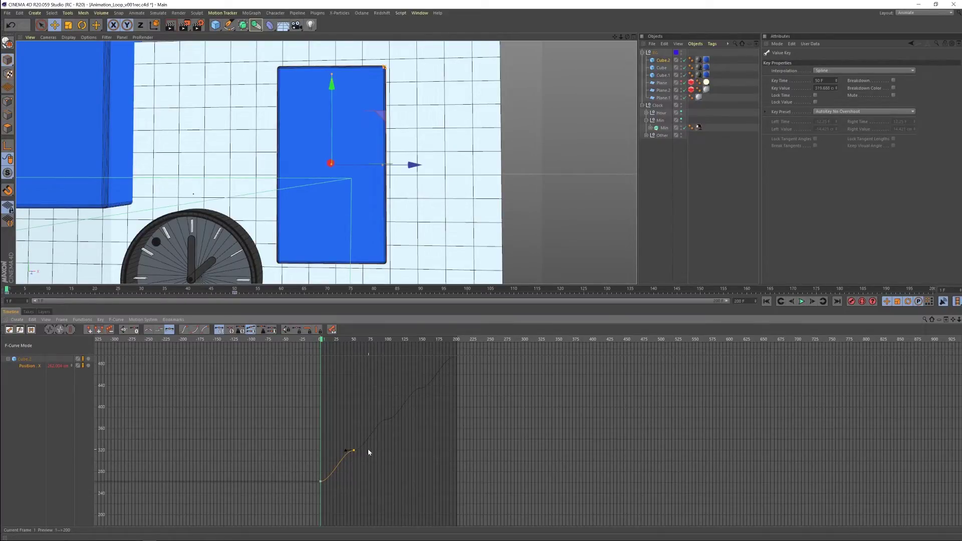
- Play the animation to check the Offset Repeat, moving the playhead back to frame 50
alt+right_drag(380, 433, 380, 449)
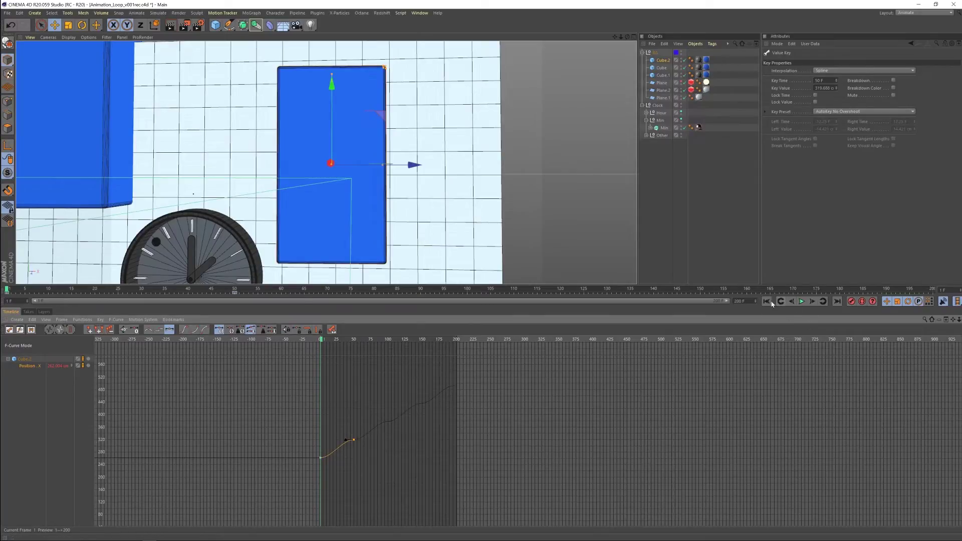
click(801, 301)
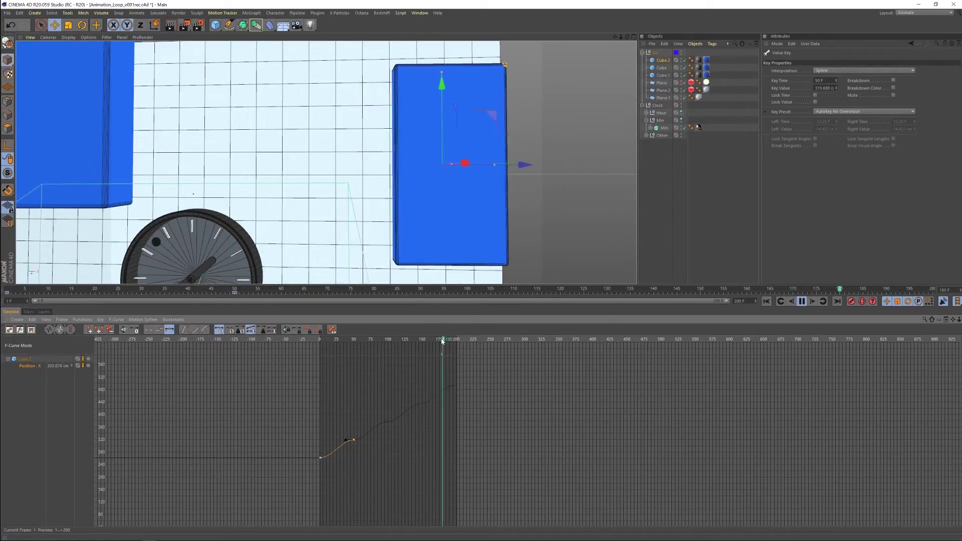
click(425, 341)
drag(425, 342, 349, 482)
- Move the second X key to frame 43 at about 182 cm, reshape its slope, and stop playback
middle_drag(349, 482, 358, 418)
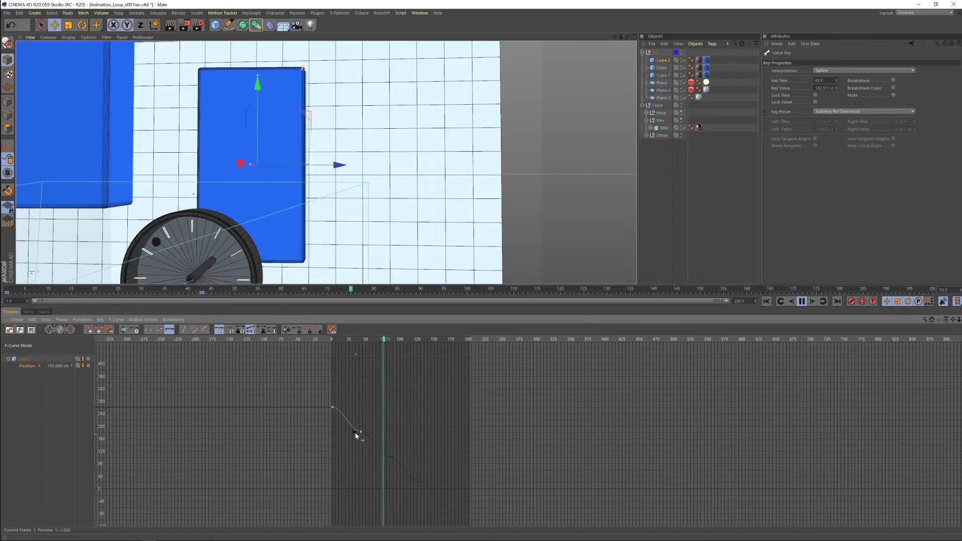
drag(349, 432, 341, 431)
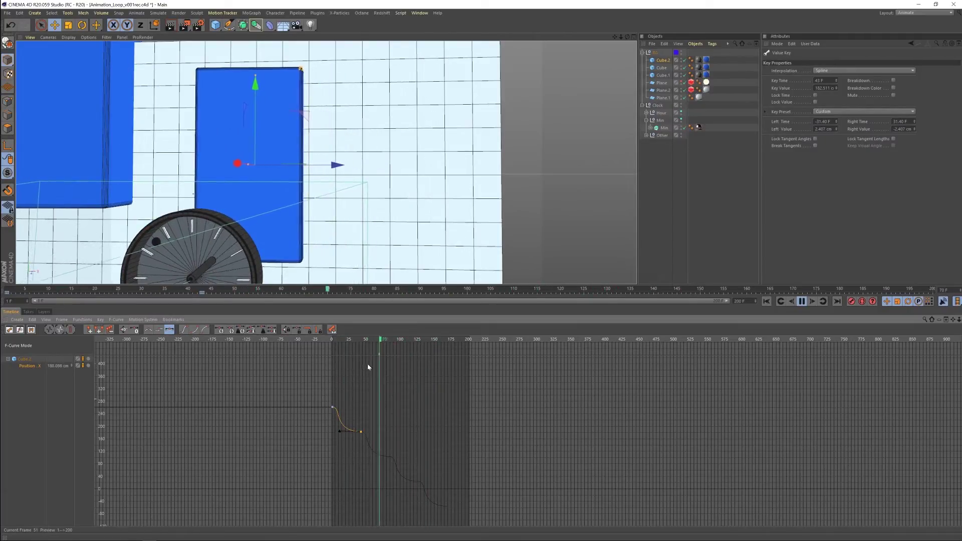
click(801, 301)
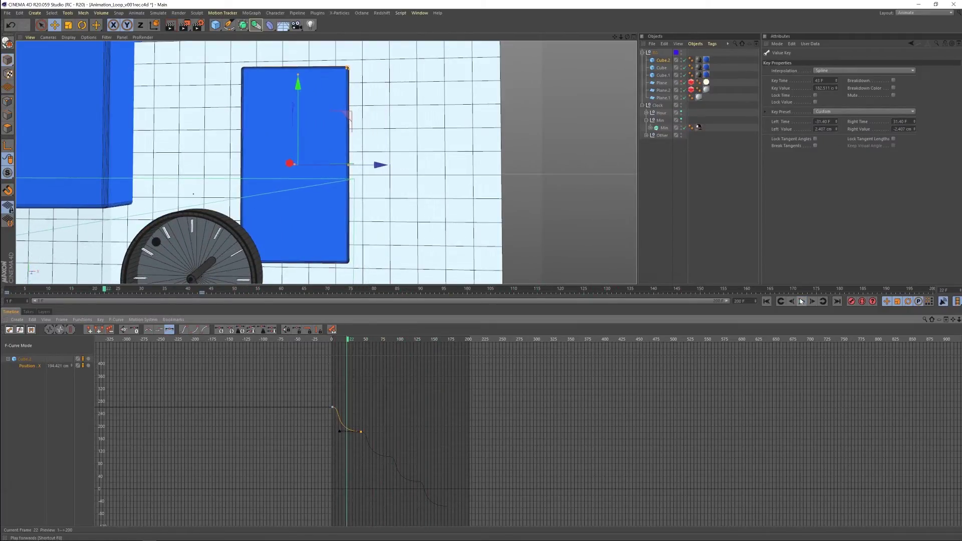
- Undo the key move and set the Position X track's After behaviour to Oscillate
key(ctrl+z)
key(ctrl+z)
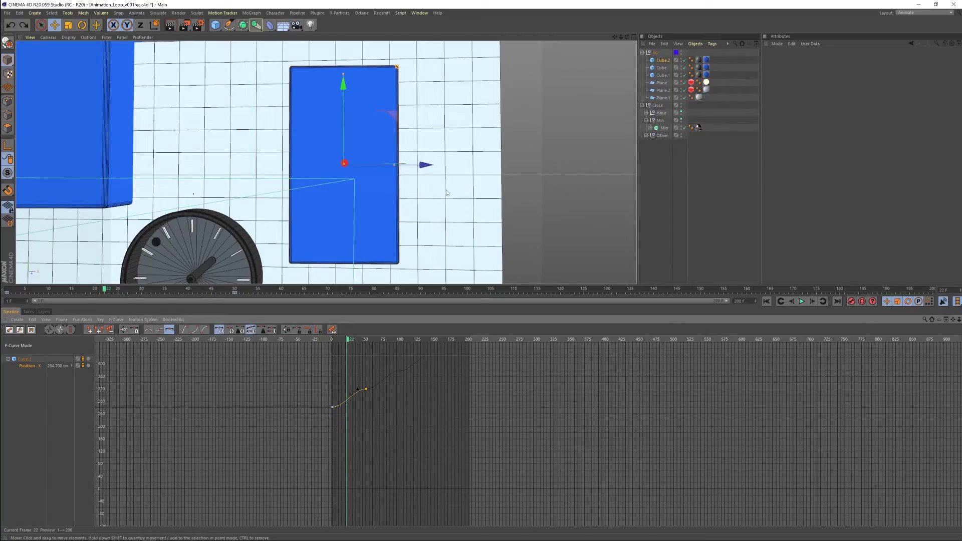
click(32, 369)
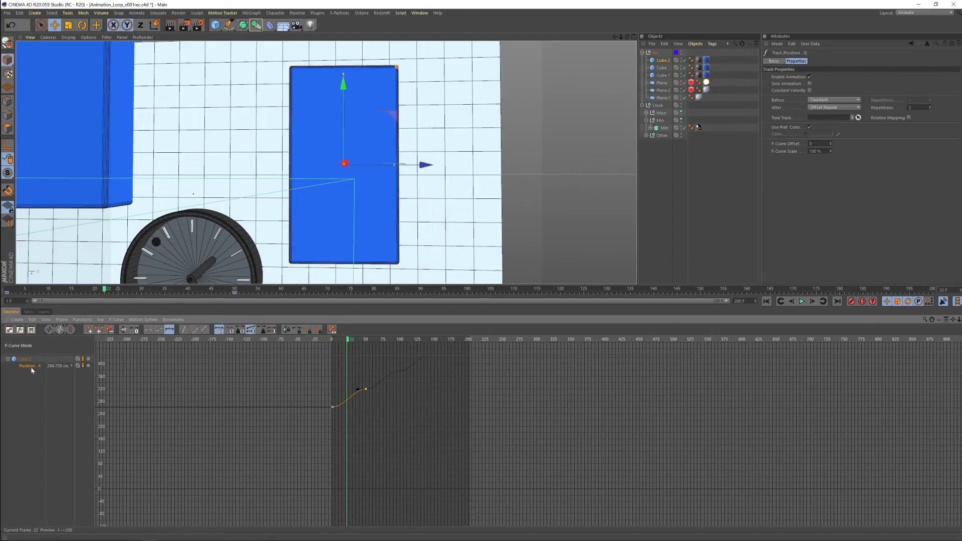
click(825, 107)
click(826, 153)
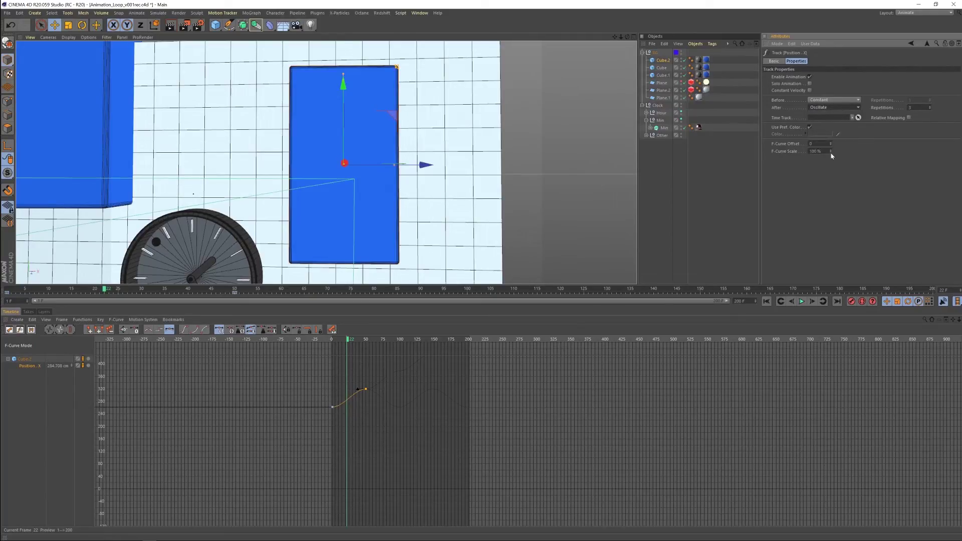
middle_drag(360, 422, 349, 442)
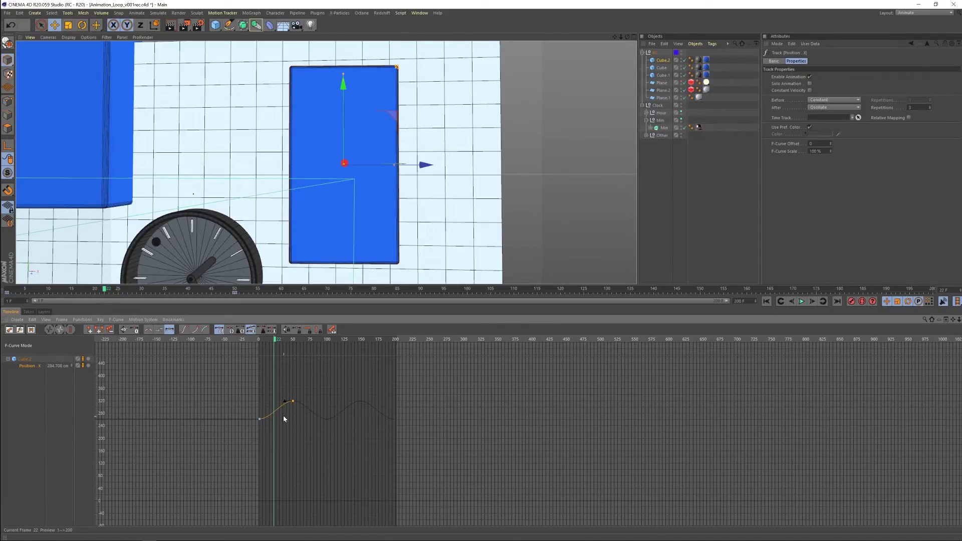
drag(247, 408, 276, 450)
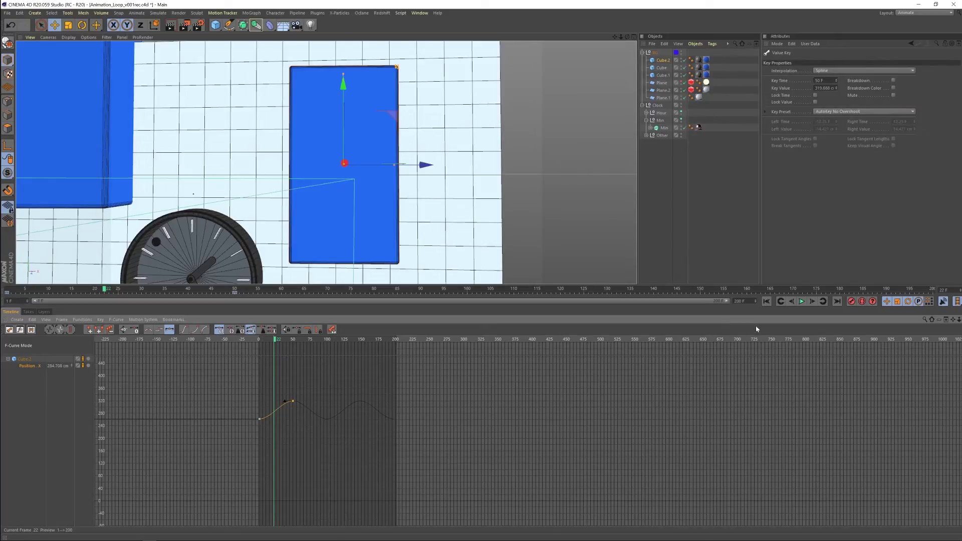
- Play the animation from the start to preview the cube oscillating along X
click(768, 302)
click(802, 301)
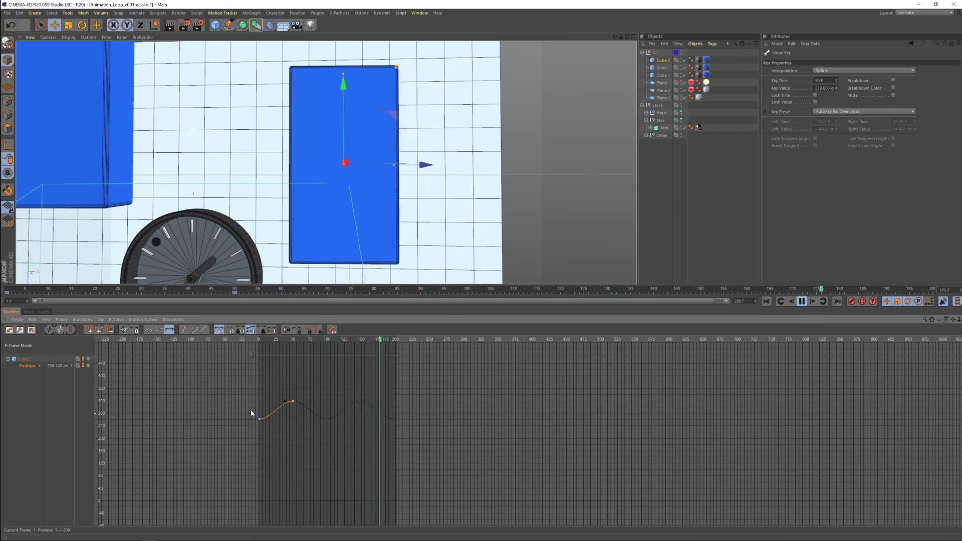
click(260, 420)
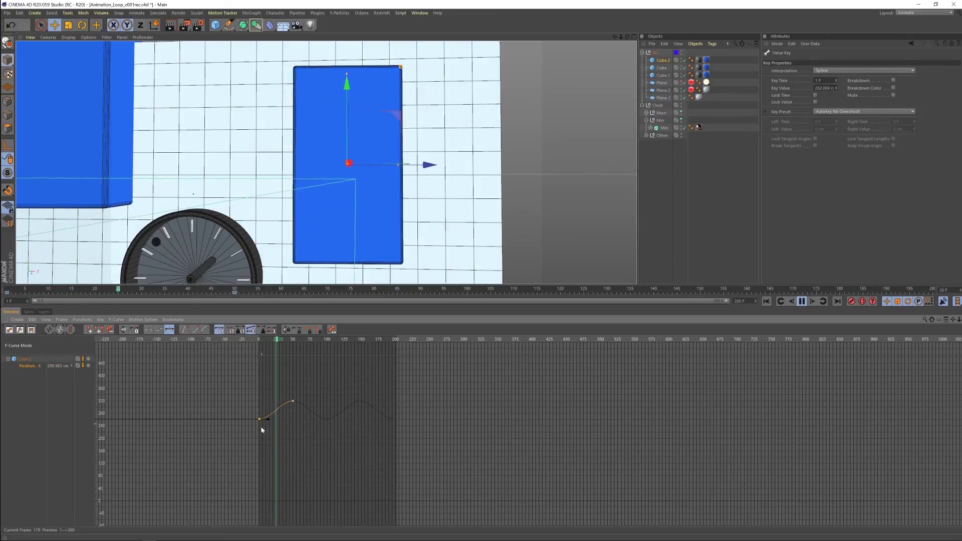